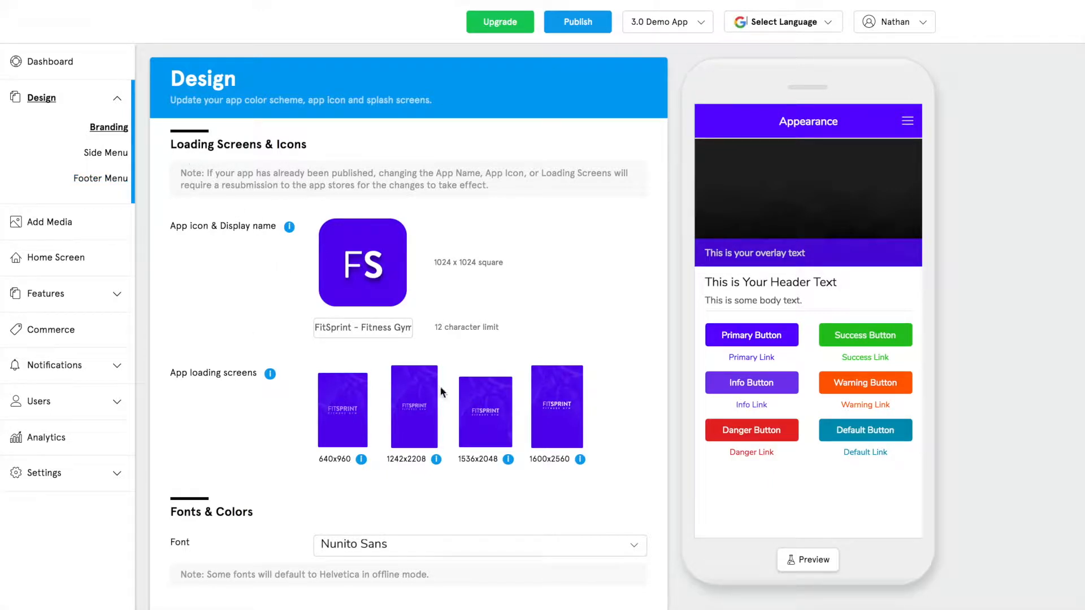
Scroll the Branding page to view the FS app icon, loading screens and Nunito Sans font.
{"action": "scroll", "coordinate": [394, 344], "scroll_direction": "down", "scroll_amount": 5}
{"action": "left_click", "coordinate": [396, 287]}
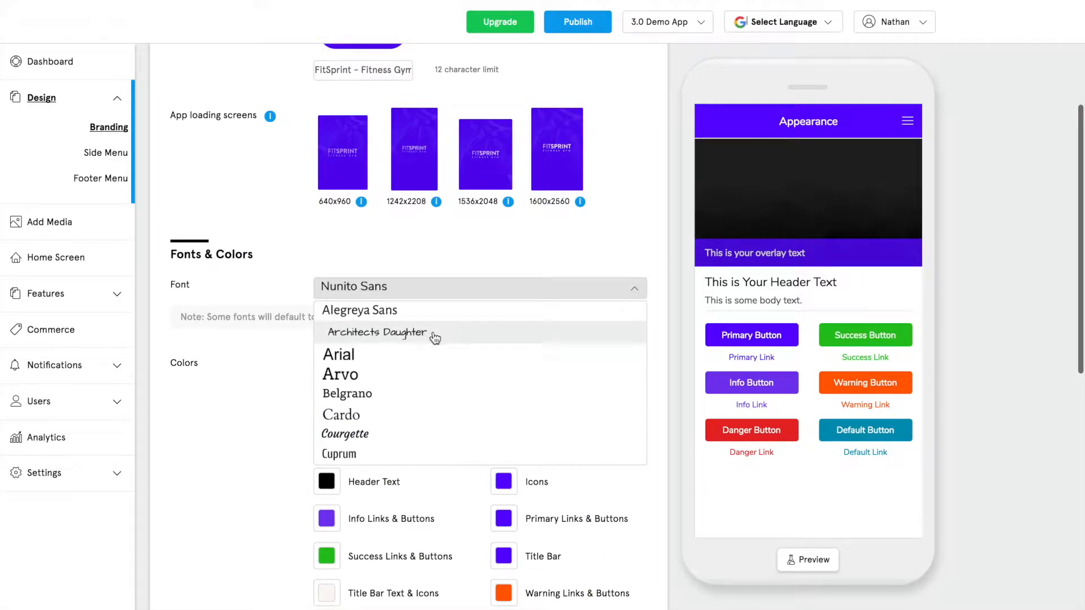
{"action": "scroll", "coordinate": [433, 339], "scroll_direction": "down", "scroll_amount": 5}
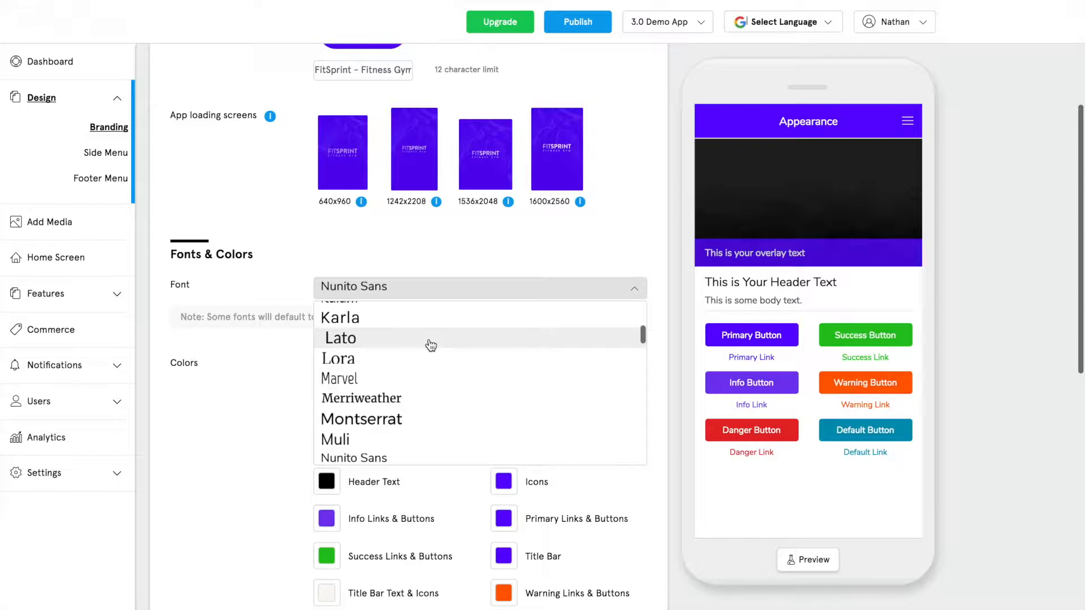
{"action": "scroll", "coordinate": [435, 350], "scroll_direction": "down", "scroll_amount": 2}
{"action": "scroll", "coordinate": [437, 360], "scroll_direction": "down", "scroll_amount": 2}
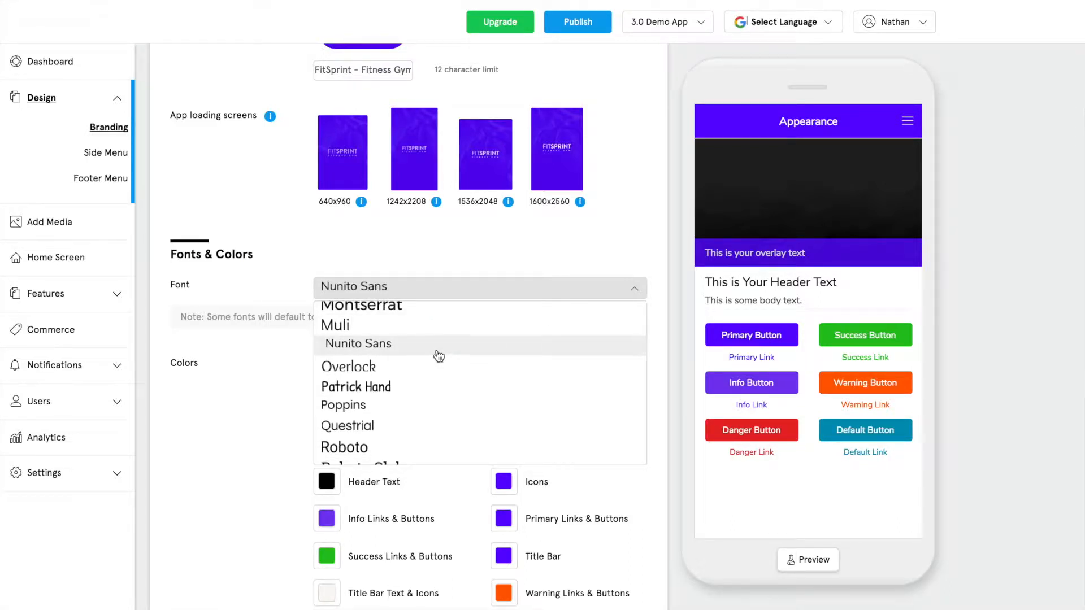
{"action": "scroll", "coordinate": [436, 355], "scroll_direction": "down", "scroll_amount": 3}
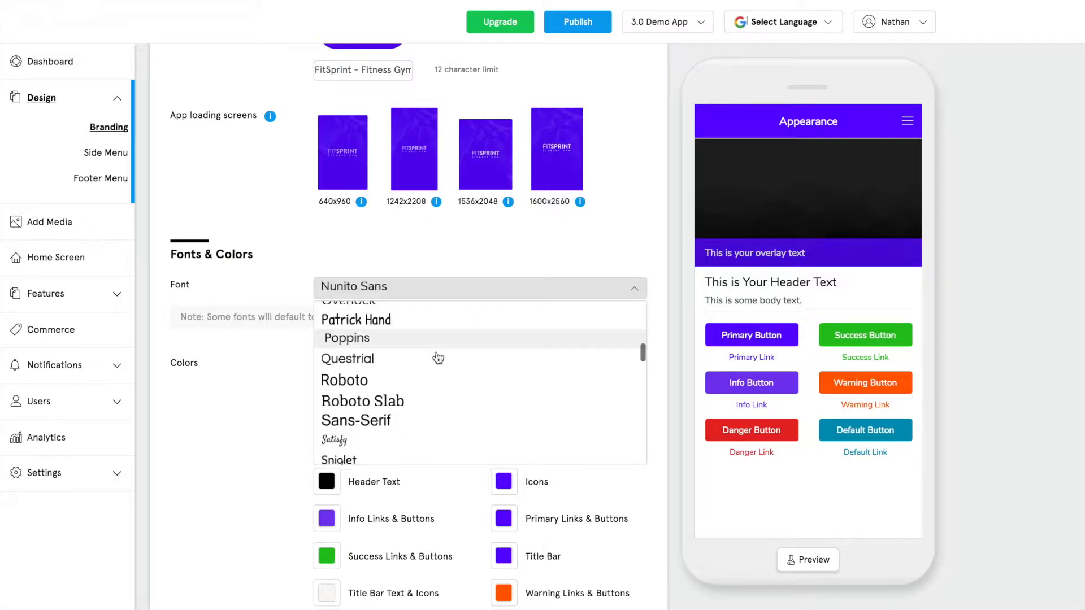
{"action": "scroll", "coordinate": [431, 359], "scroll_direction": "down", "scroll_amount": 2}
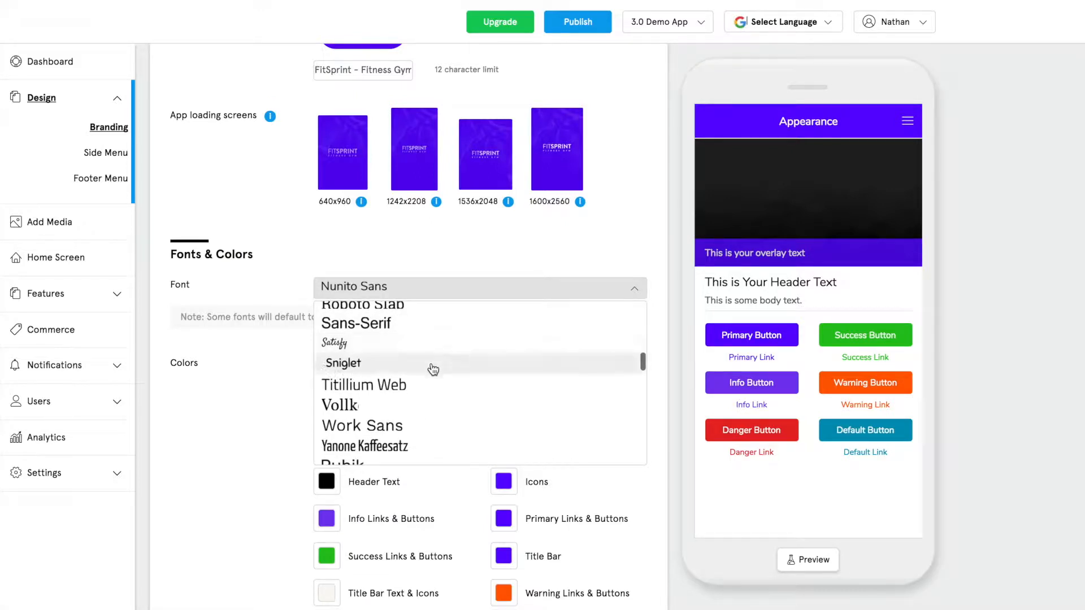
{"action": "left_click", "coordinate": [305, 289]}
{"action": "scroll", "coordinate": [287, 300], "scroll_direction": "down", "scroll_amount": 1}
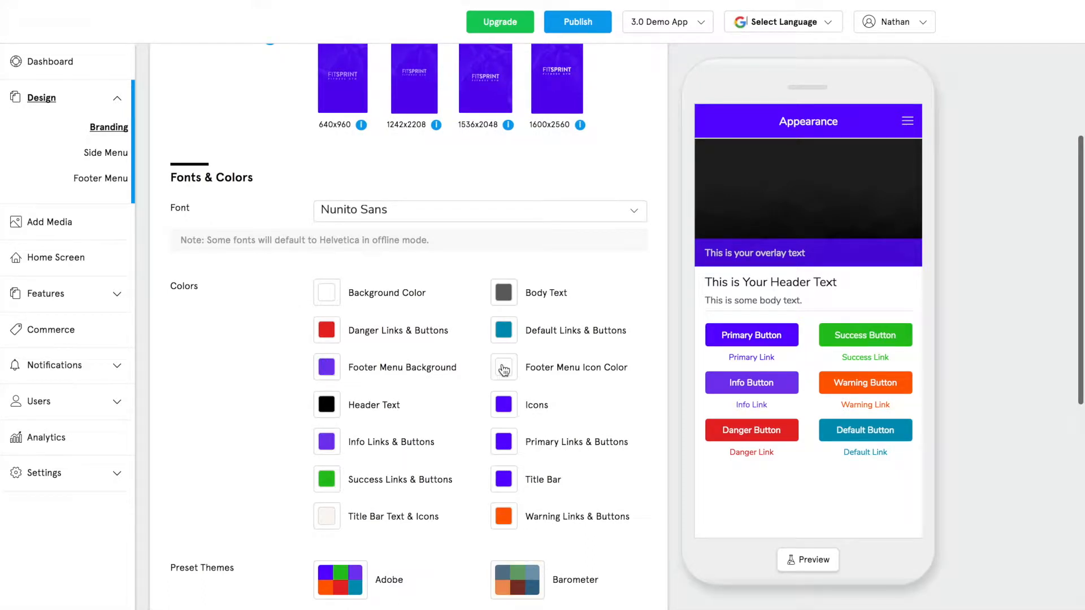
{"action": "scroll", "coordinate": [264, 353], "scroll_direction": "up", "scroll_amount": 1}
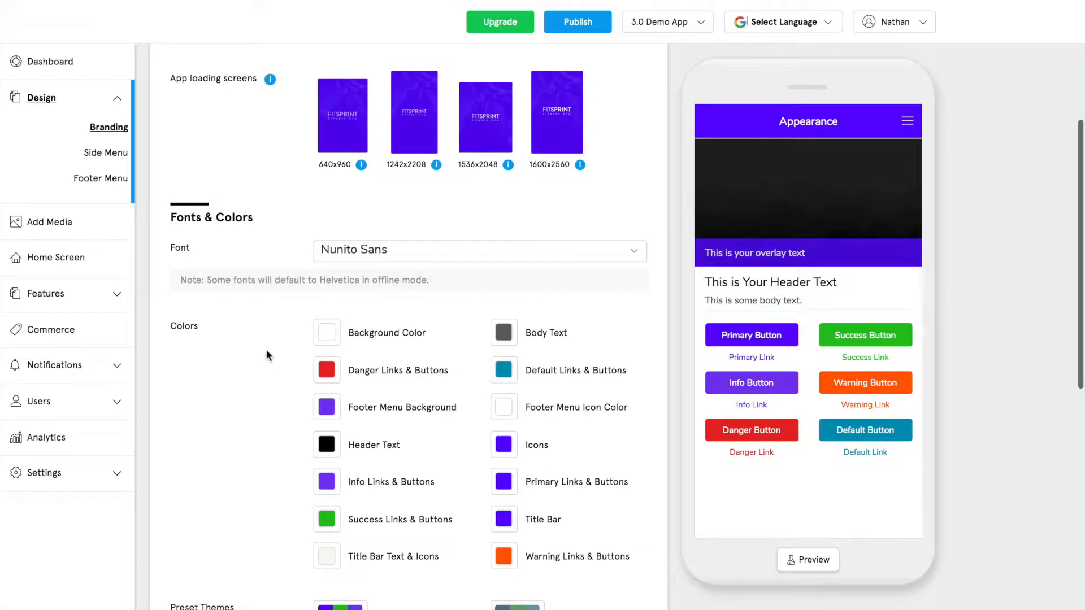
{"action": "scroll", "coordinate": [265, 348], "scroll_direction": "up", "scroll_amount": 5}
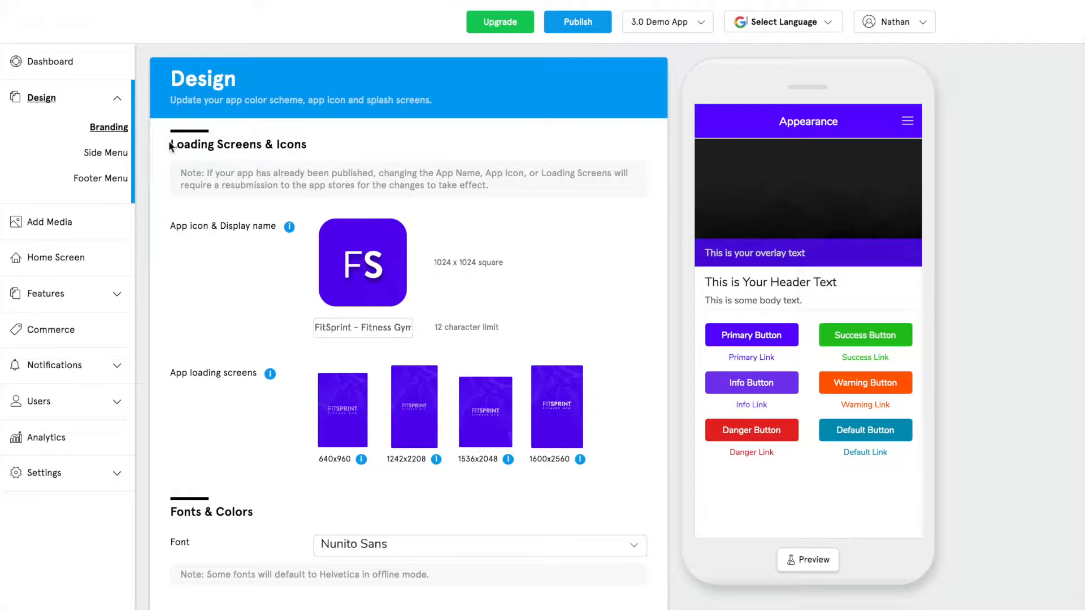
Close the preview menu and set the side menu to Left alignment, Floating on, Transparent on.
{"action": "left_click", "coordinate": [106, 152]}
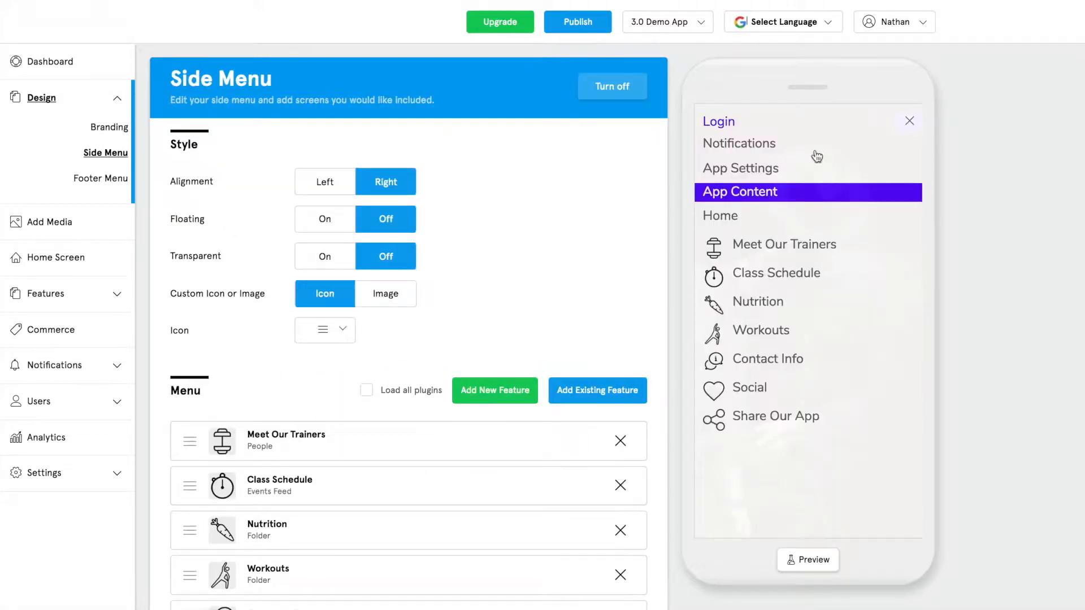
{"action": "left_click", "coordinate": [909, 121]}
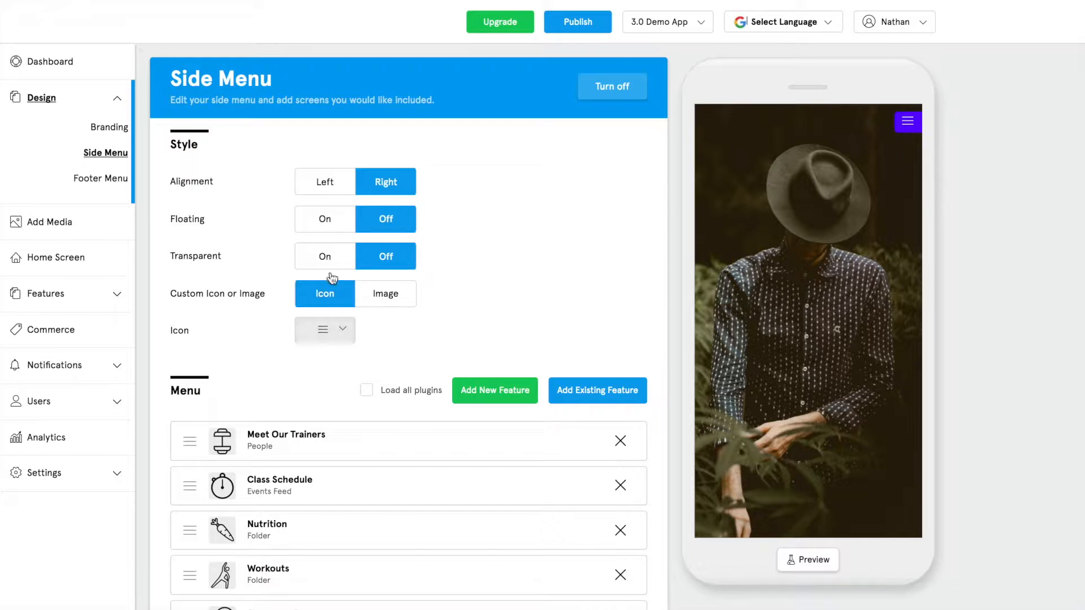
{"action": "left_click", "coordinate": [325, 189]}
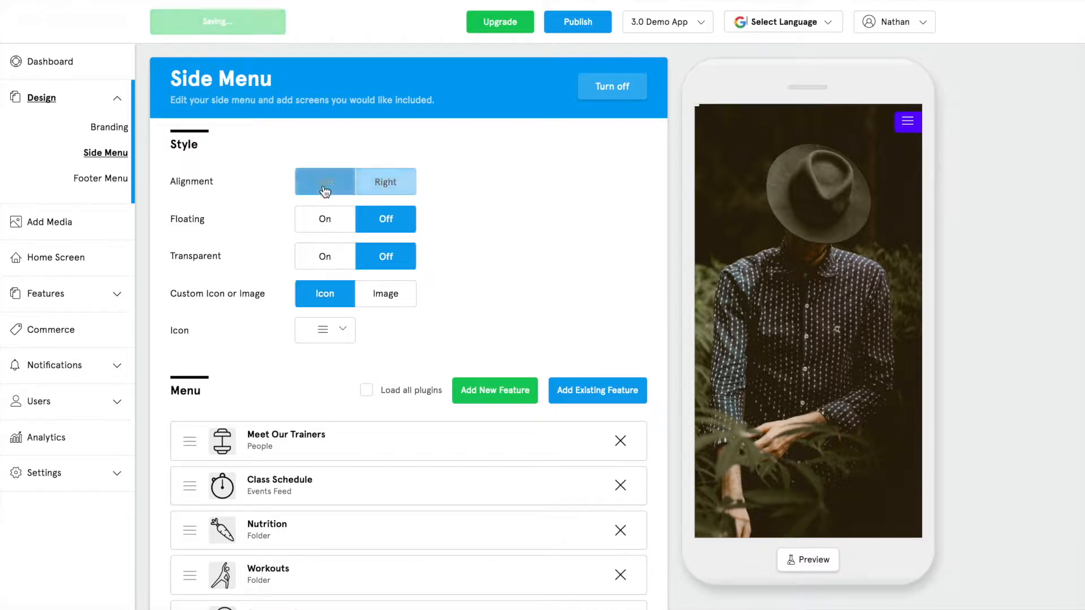
{"action": "left_click", "coordinate": [331, 221]}
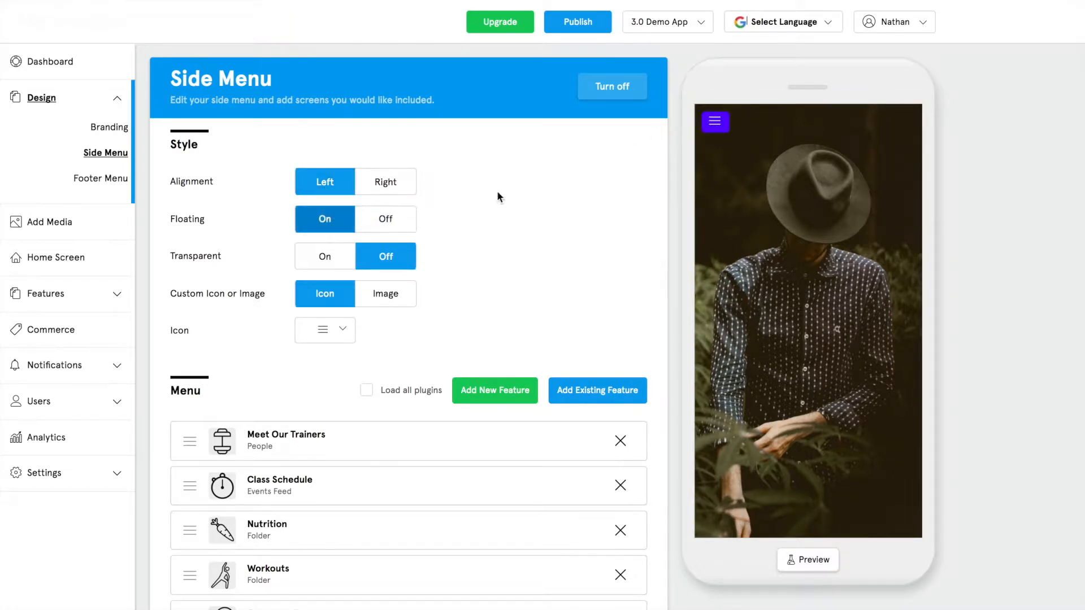
{"action": "left_click", "coordinate": [331, 259]}
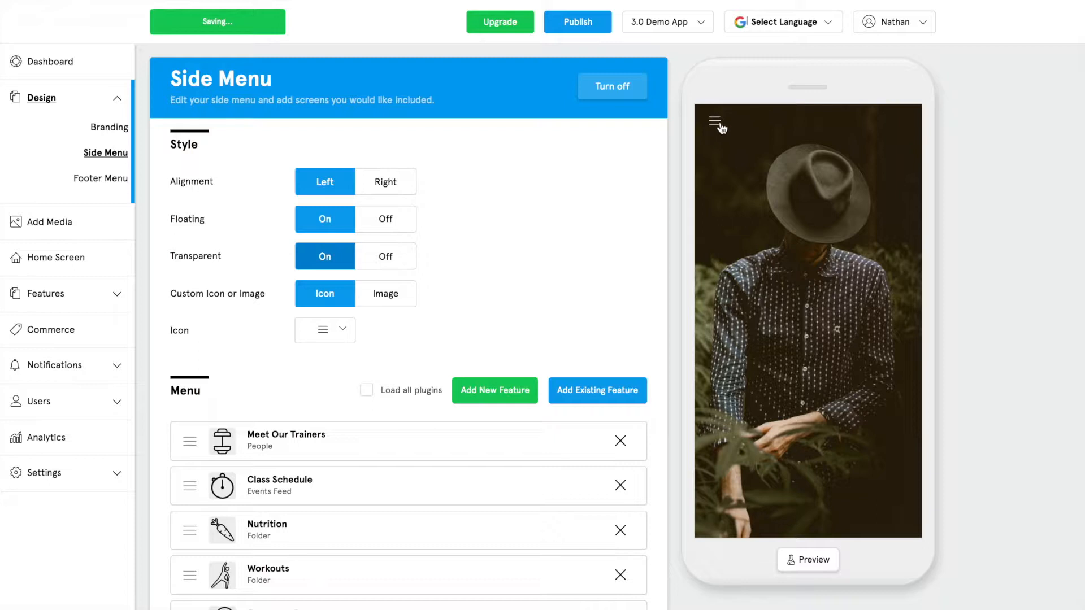
Choose the three-dot menu button icon after trying the star, then switch the side menu off.
{"action": "left_click", "coordinate": [337, 333]}
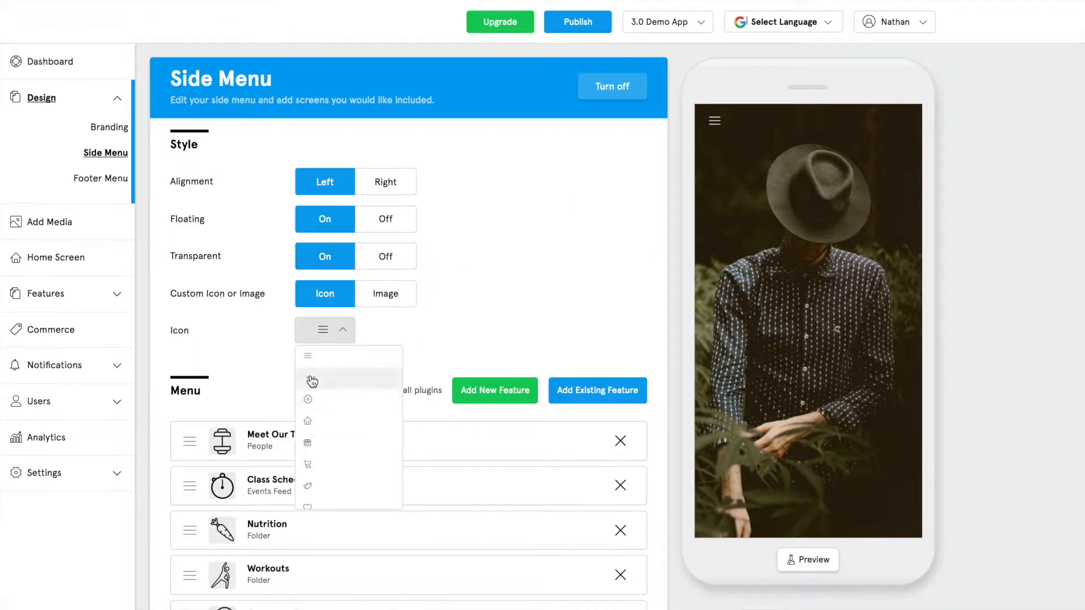
{"action": "left_click", "coordinate": [312, 382]}
{"action": "left_click", "coordinate": [338, 342]}
{"action": "scroll", "coordinate": [331, 444], "scroll_direction": "down", "scroll_amount": 3}
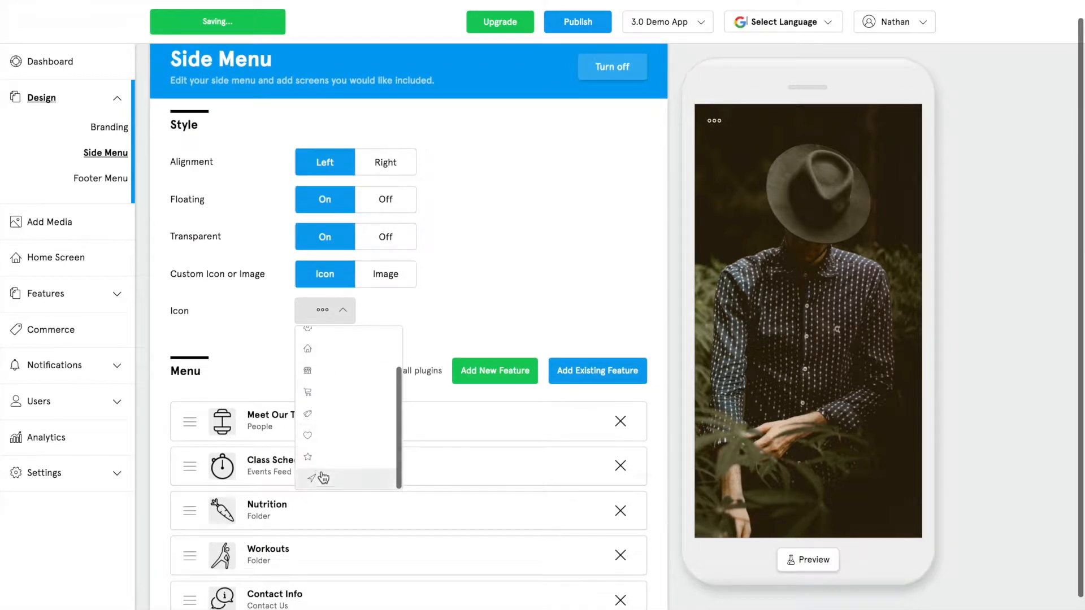
{"action": "left_click", "coordinate": [322, 455]}
{"action": "left_click", "coordinate": [323, 312]}
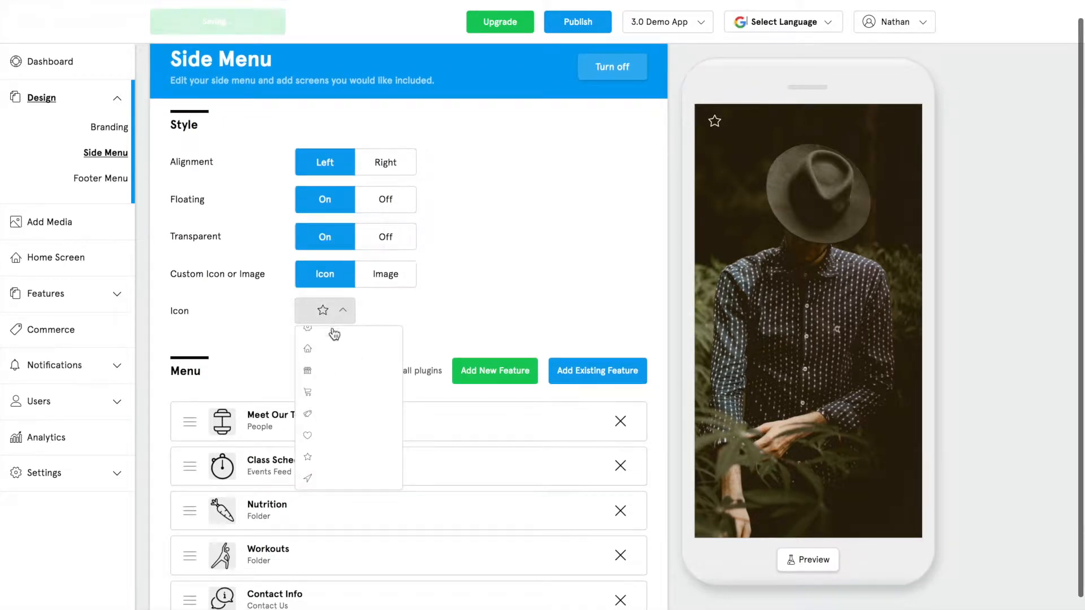
{"action": "scroll", "coordinate": [322, 351], "scroll_direction": "up", "scroll_amount": 3}
{"action": "left_click", "coordinate": [315, 373]}
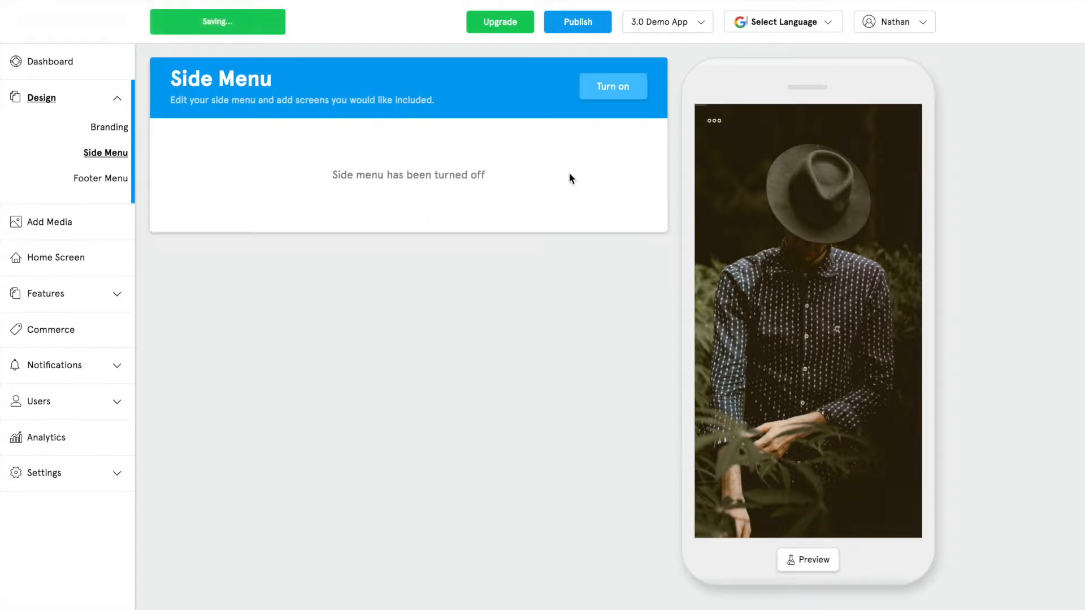
{"action": "left_click", "coordinate": [617, 86]}
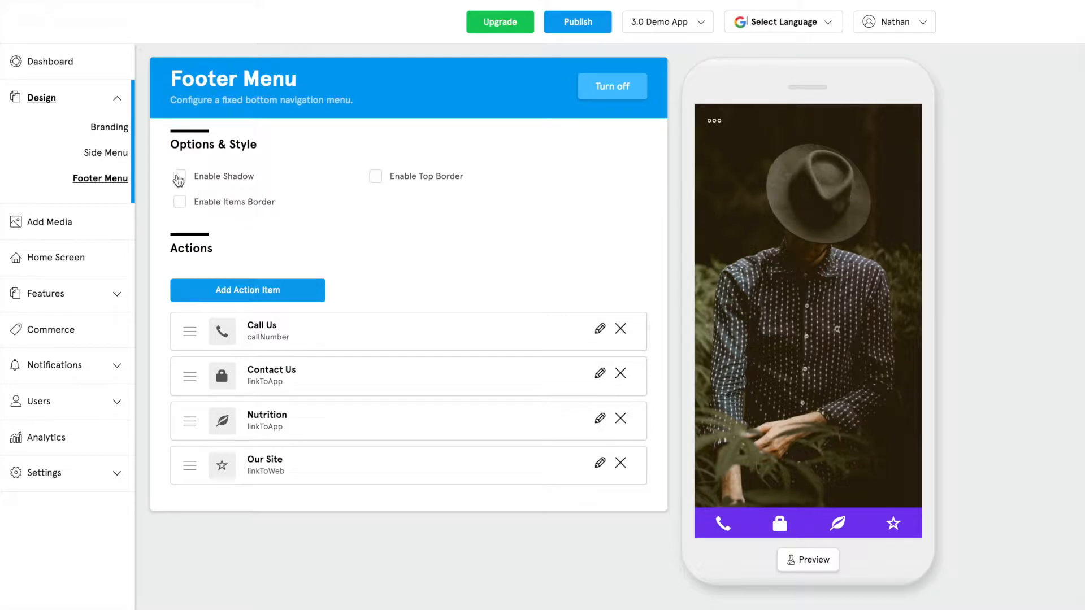
{"action": "left_click", "coordinate": [179, 176]}
{"action": "left_click", "coordinate": [181, 204]}
{"action": "left_click", "coordinate": [374, 177]}
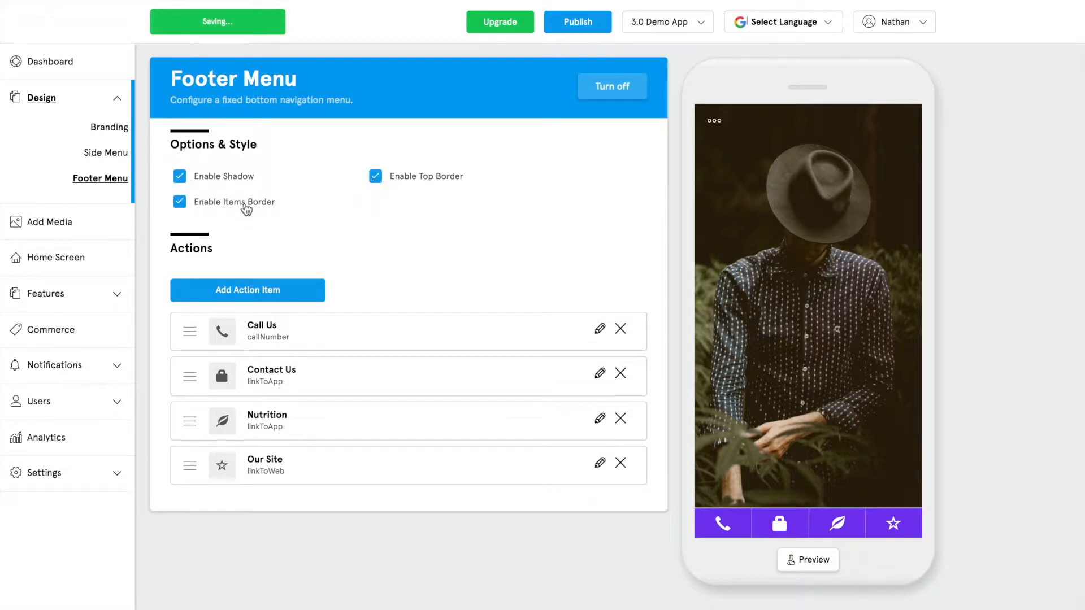
{"action": "left_click", "coordinate": [374, 180]}
{"action": "left_click", "coordinate": [180, 202]}
{"action": "left_click", "coordinate": [179, 178]}
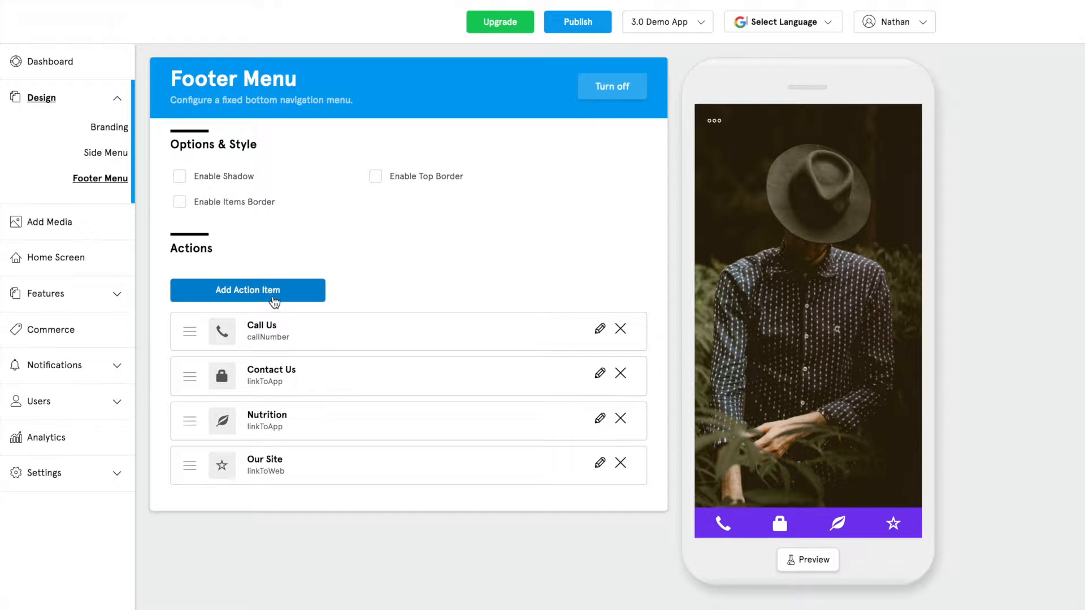
{"action": "left_click", "coordinate": [271, 294]}
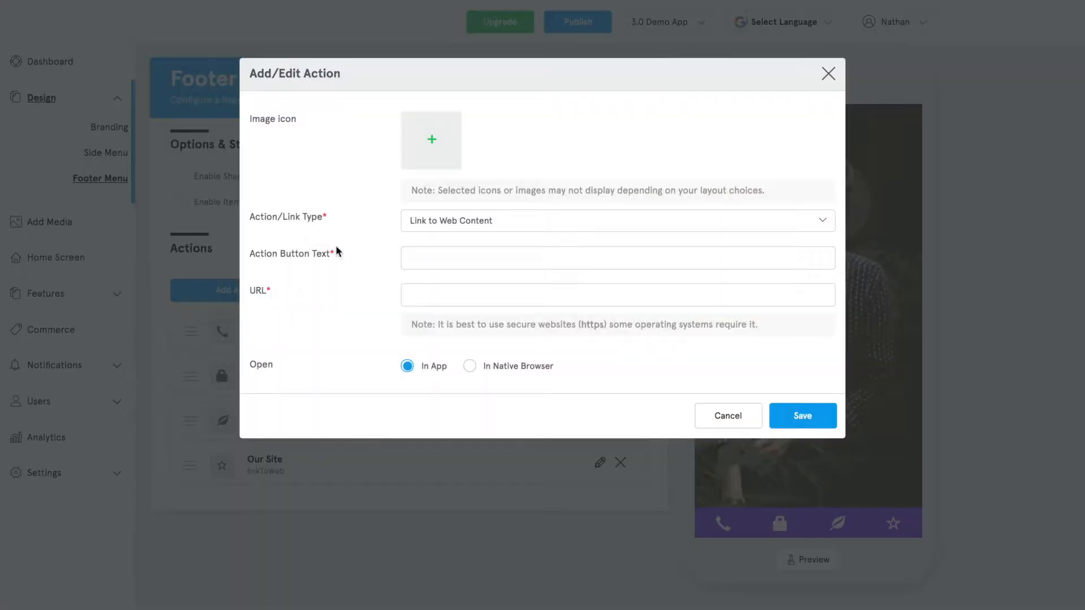
{"action": "left_click", "coordinate": [467, 223]}
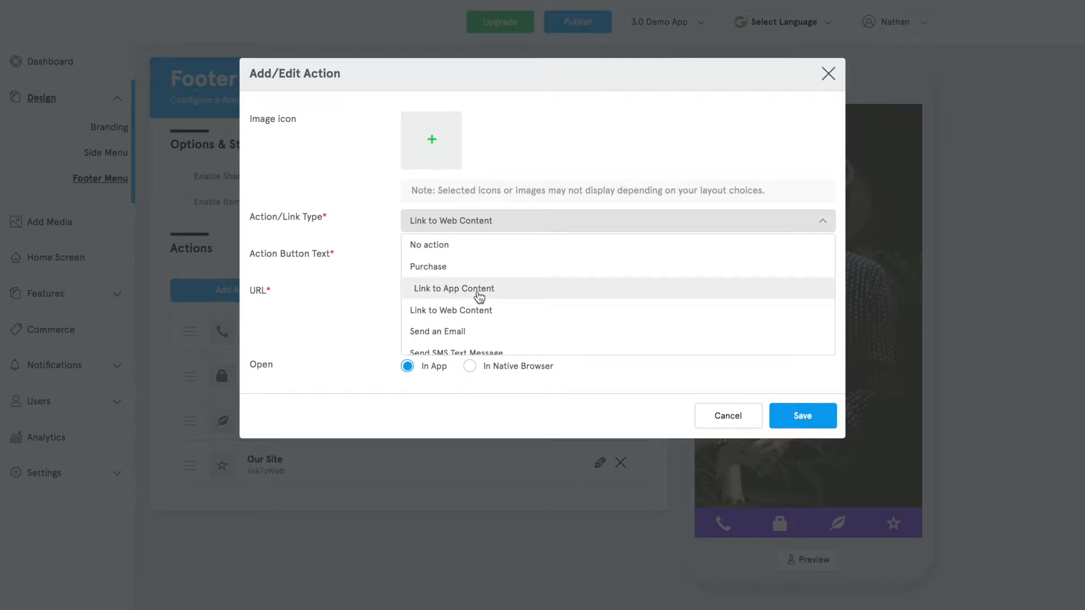
{"action": "scroll", "coordinate": [467, 342], "scroll_direction": "down", "scroll_amount": 1}
{"action": "scroll", "coordinate": [467, 345], "scroll_direction": "down", "scroll_amount": 3}
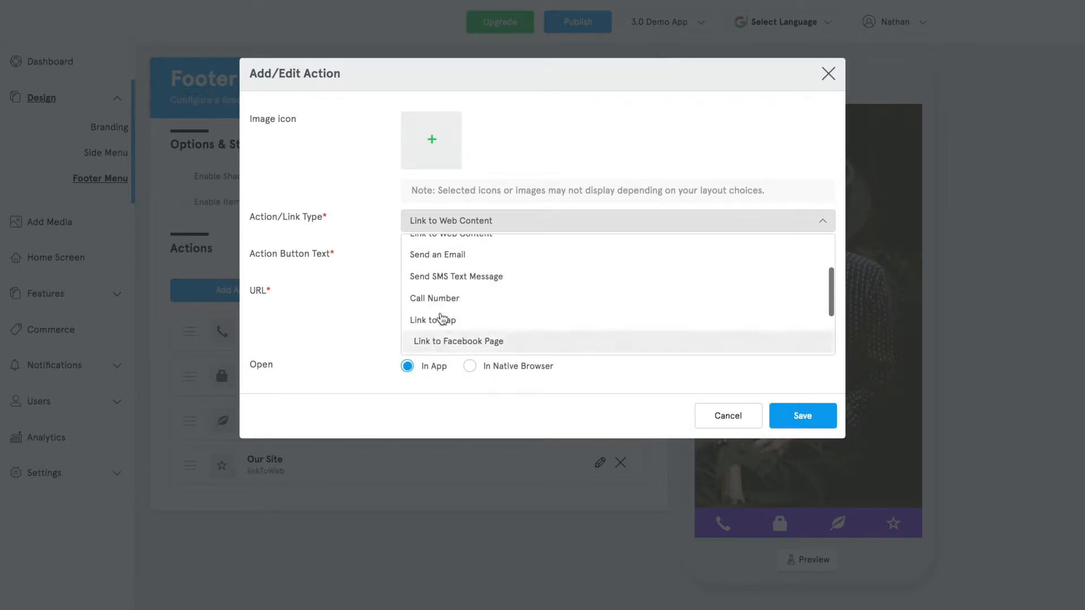
{"action": "scroll", "coordinate": [443, 321], "scroll_direction": "up", "scroll_amount": 4}
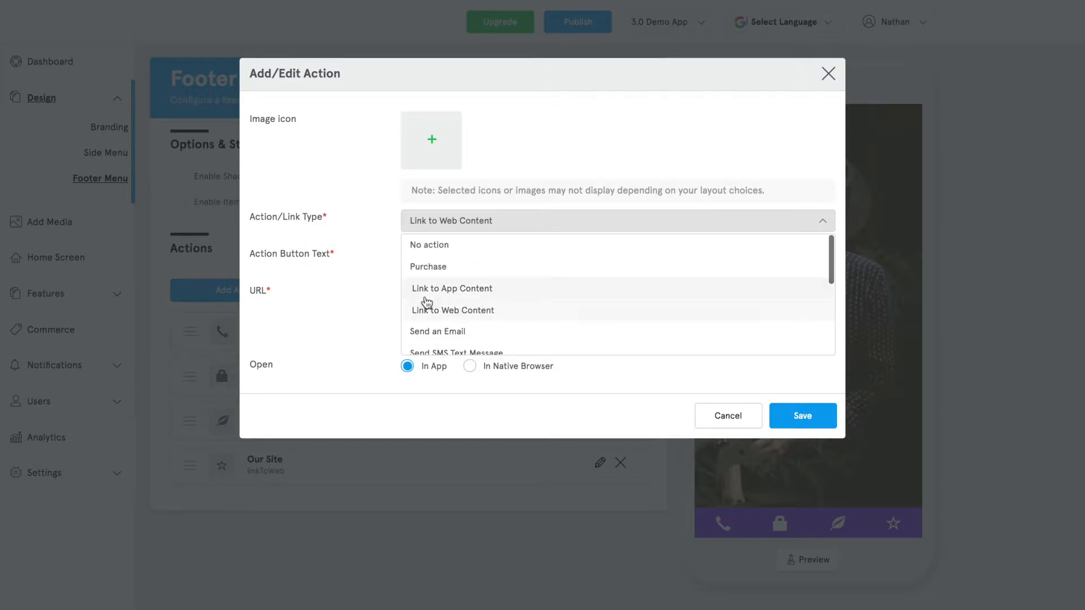
{"action": "left_click", "coordinate": [440, 289]}
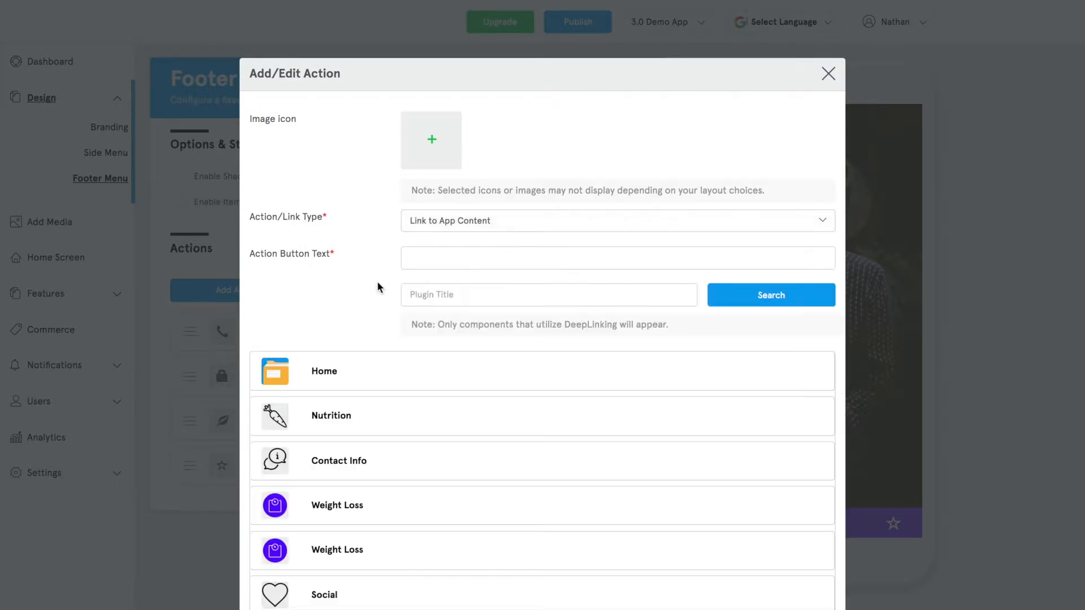
{"action": "left_click", "coordinate": [826, 73]}
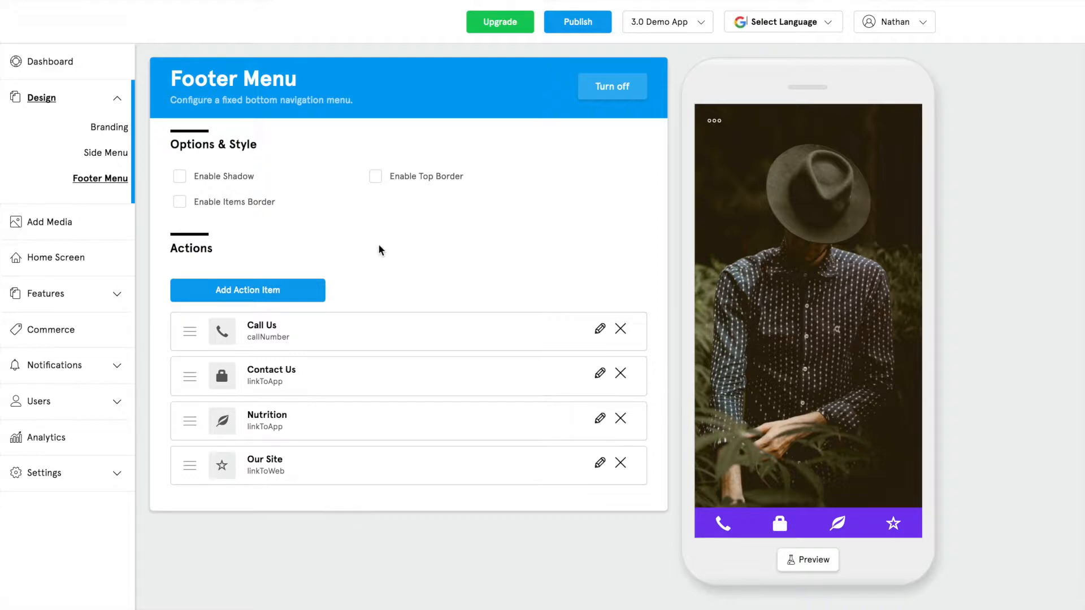
Turn the footer menu off and go to the Add Media image library.
{"action": "left_click", "coordinate": [632, 91]}
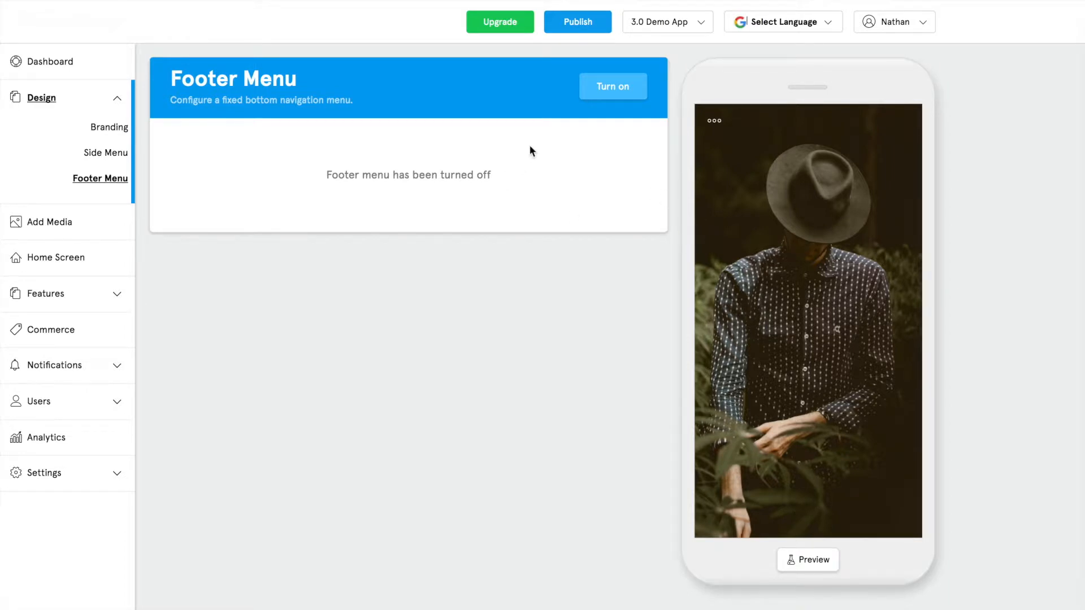
{"action": "left_click", "coordinate": [54, 225]}
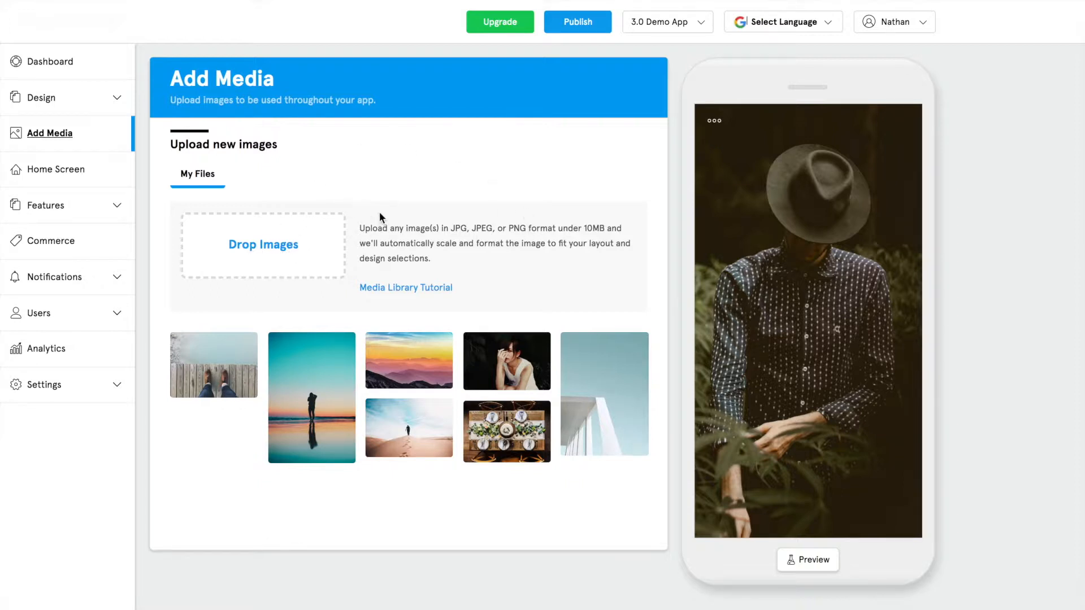
Open the sunset mountains image from the media library in the Photo Editor.
{"action": "mouse_move", "coordinate": [400, 365]}
{"action": "left_click", "coordinate": [443, 343]}
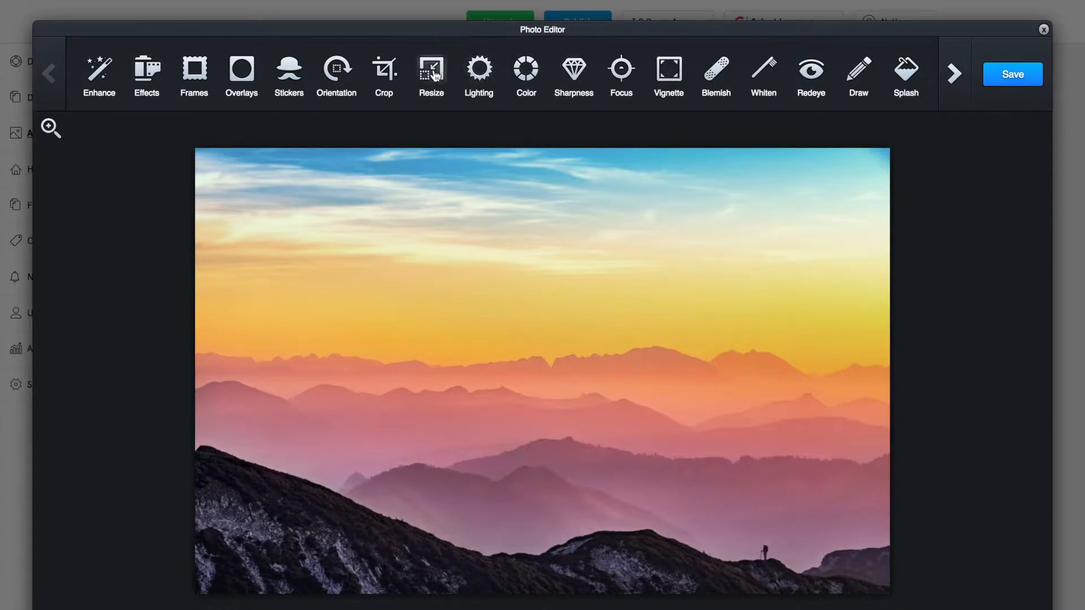
Crop the sunset image to a 16:9 ratio.
{"action": "left_click", "coordinate": [397, 78]}
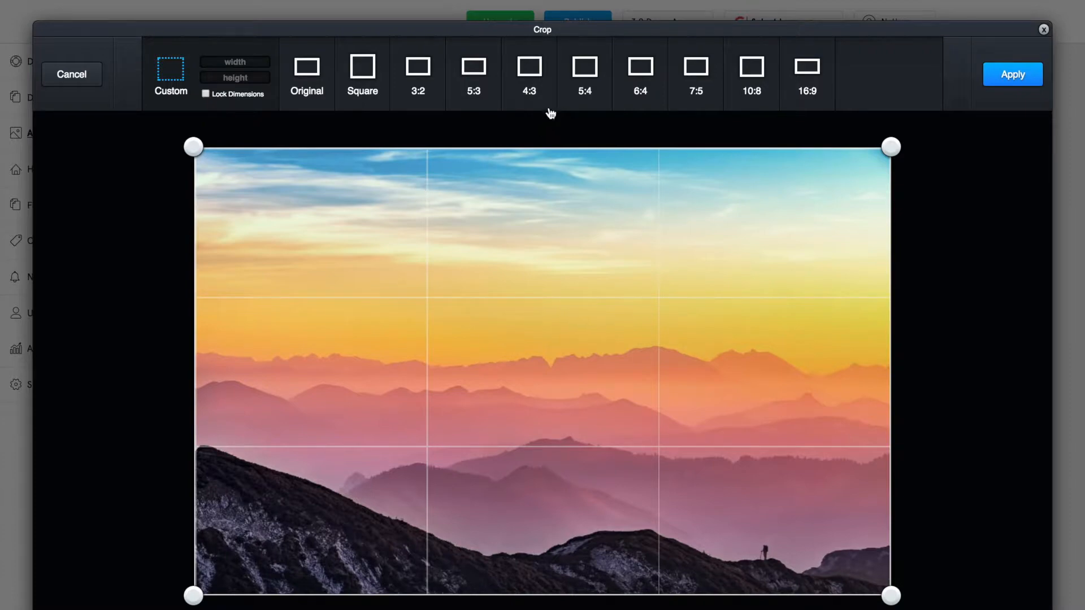
{"action": "left_click", "coordinate": [815, 69]}
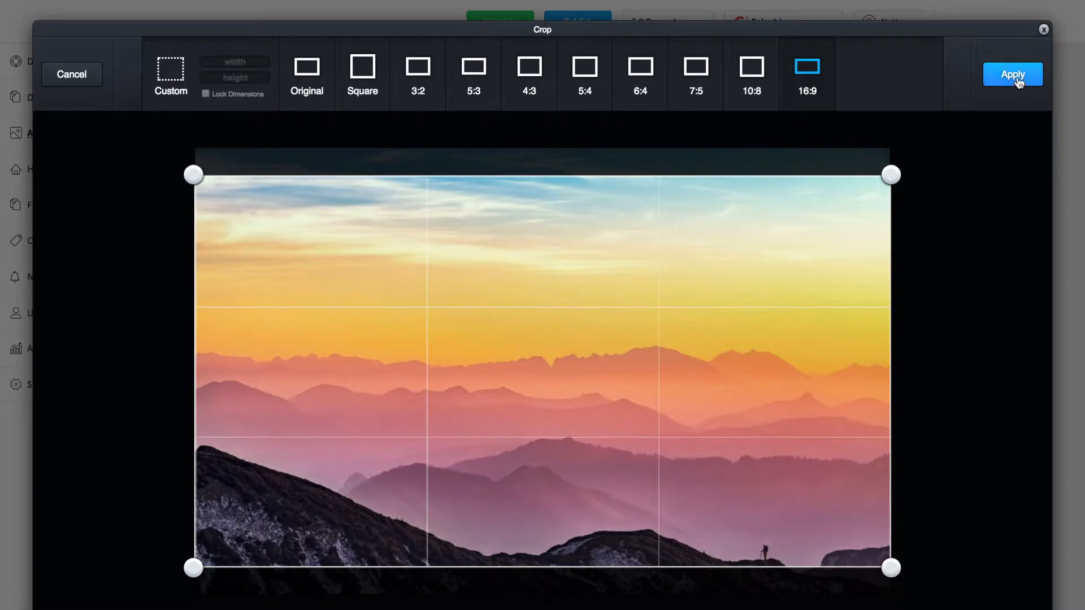
{"action": "left_click", "coordinate": [1017, 79]}
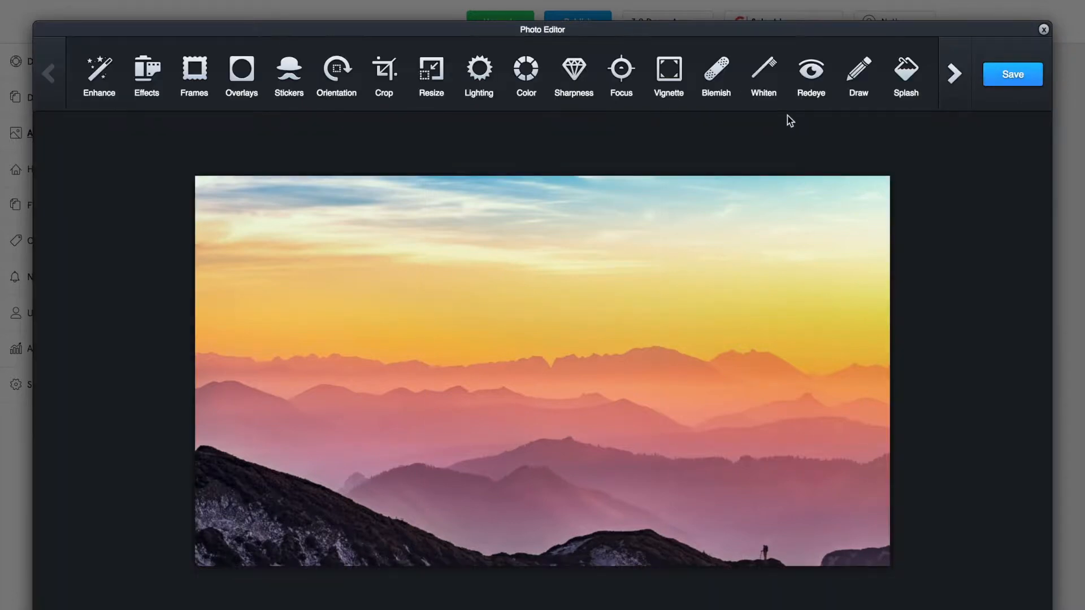
Soften the vignette slightly and apply it to the photo.
{"action": "left_click", "coordinate": [669, 72]}
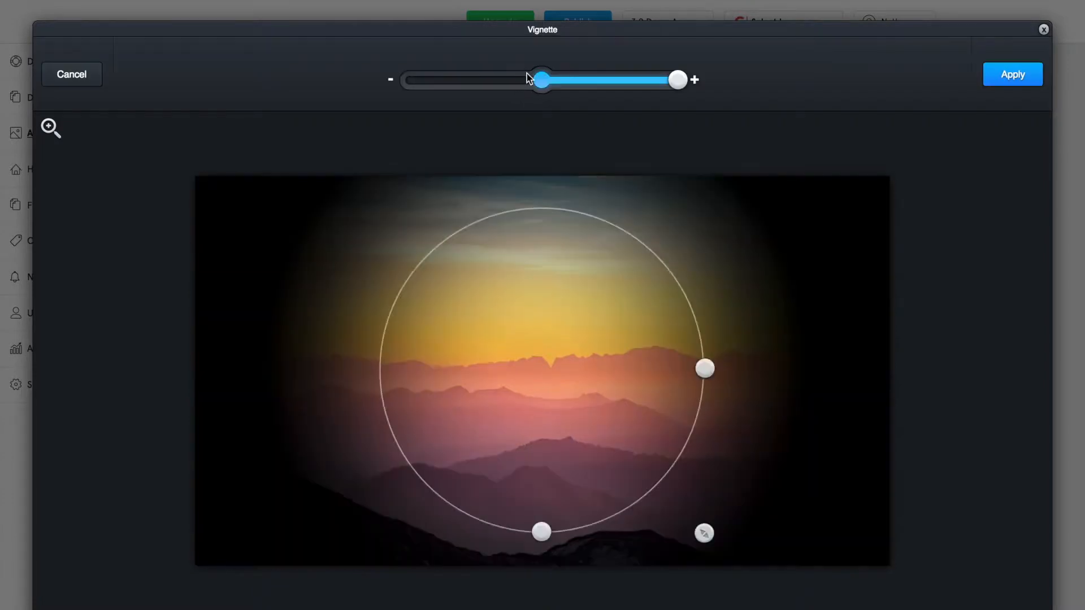
{"action": "left_click_drag", "start_coordinate": [527, 77], "coordinate": [504, 86]}
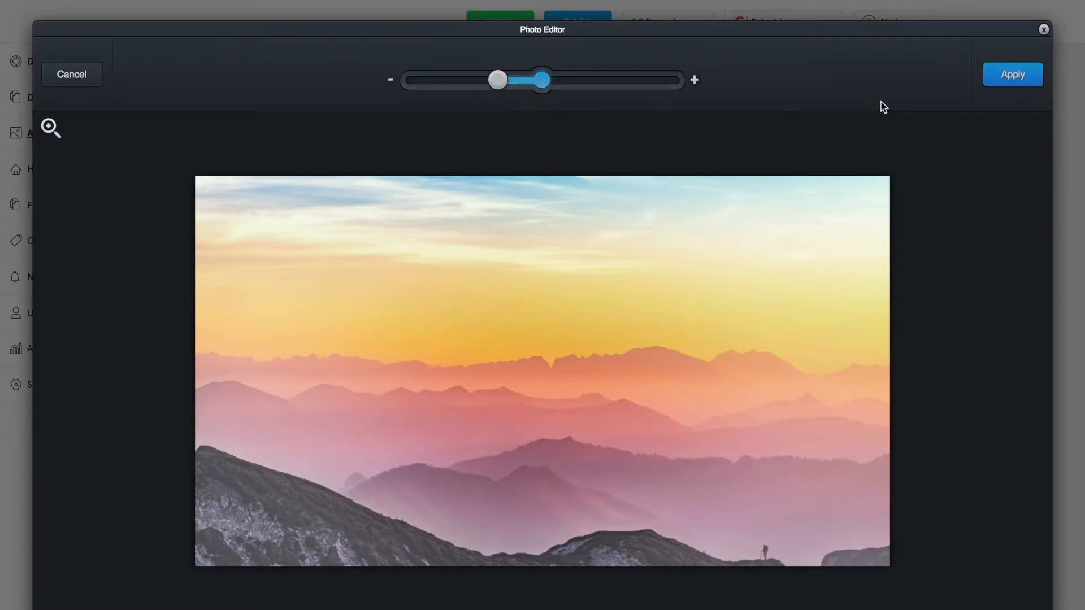
{"action": "left_click", "coordinate": [953, 73]}
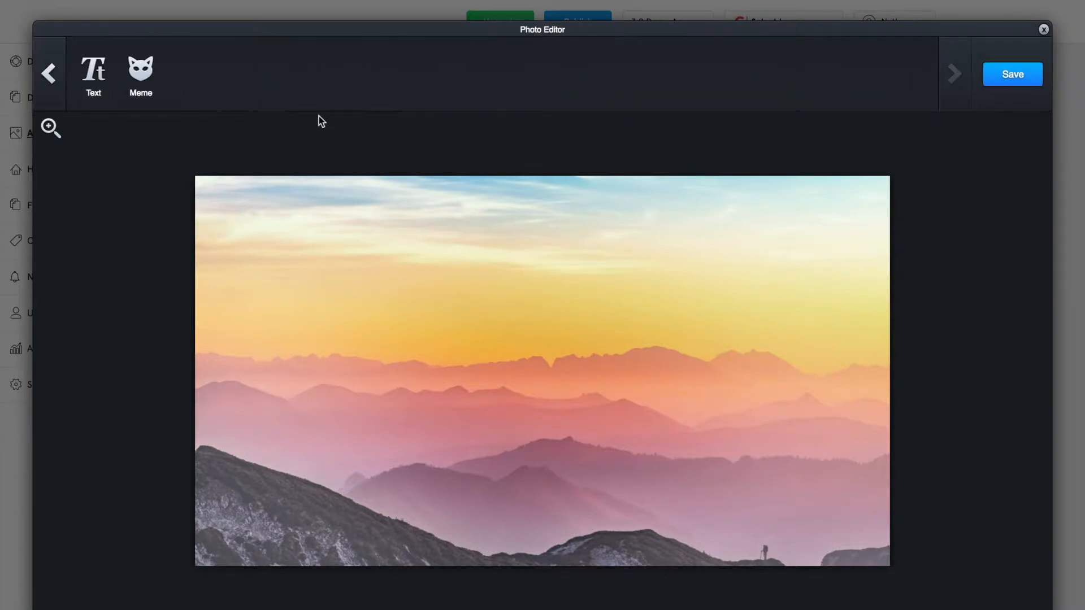
{"action": "left_click", "coordinate": [95, 79]}
Replace the placeholder text with the caption 'Feature Title'.
{"action": "double_click", "coordinate": [540, 205]}
{"action": "left_click", "coordinate": [537, 206]}
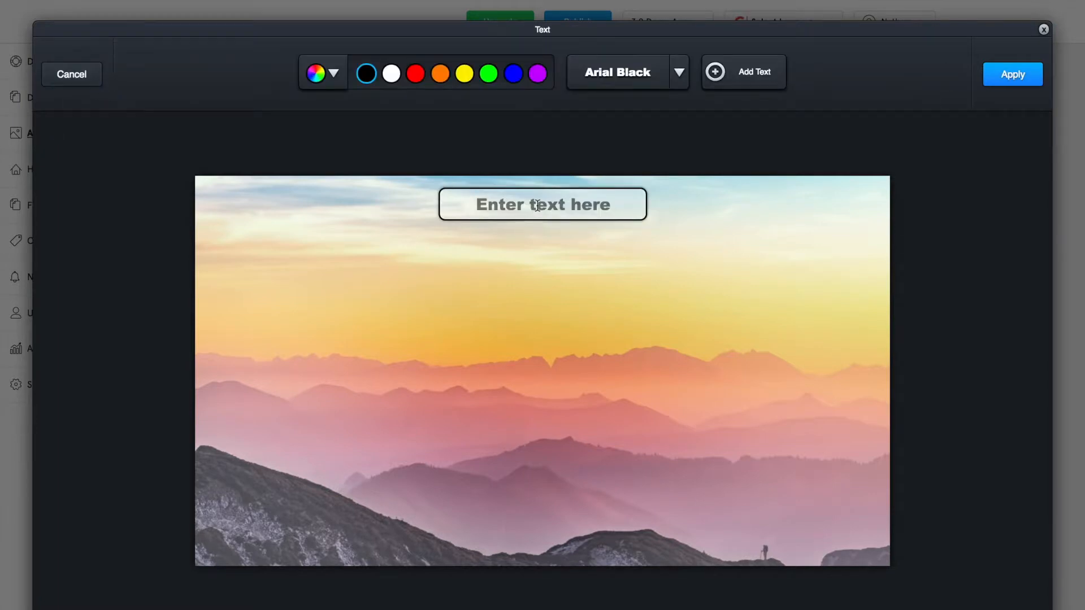
{"action": "triple_click", "coordinate": [537, 206]}
{"action": "type", "text": "Feature Title"}
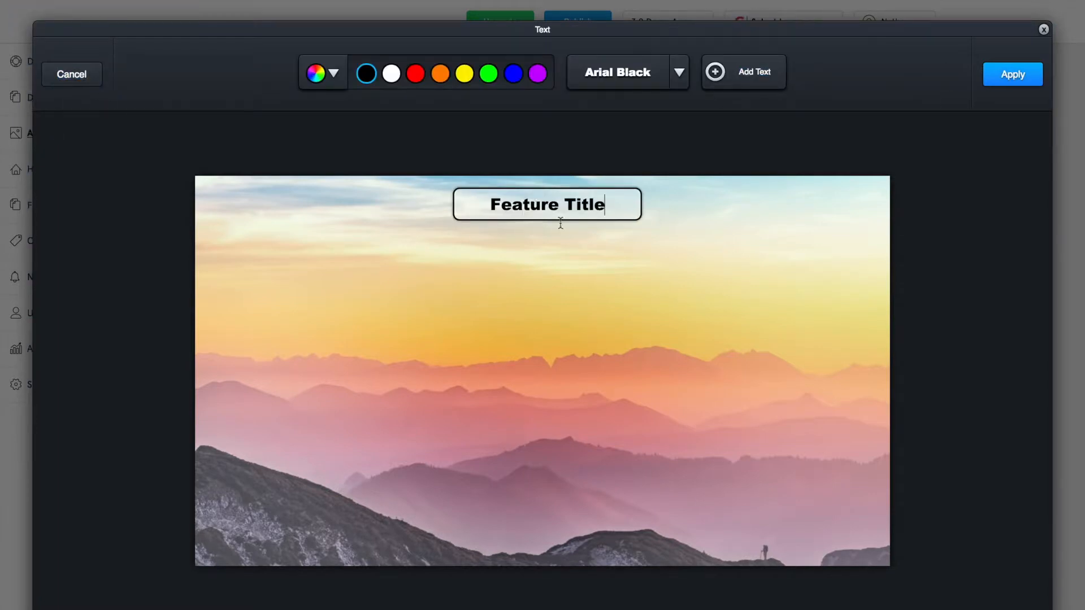
{"action": "left_click", "coordinate": [573, 236]}
Position the caption level across the middle of the photo, apply it and save the image.
{"action": "left_click_drag", "start_coordinate": [641, 221], "coordinate": [949, 269]}
{"action": "left_click_drag", "start_coordinate": [707, 201], "coordinate": [715, 339]}
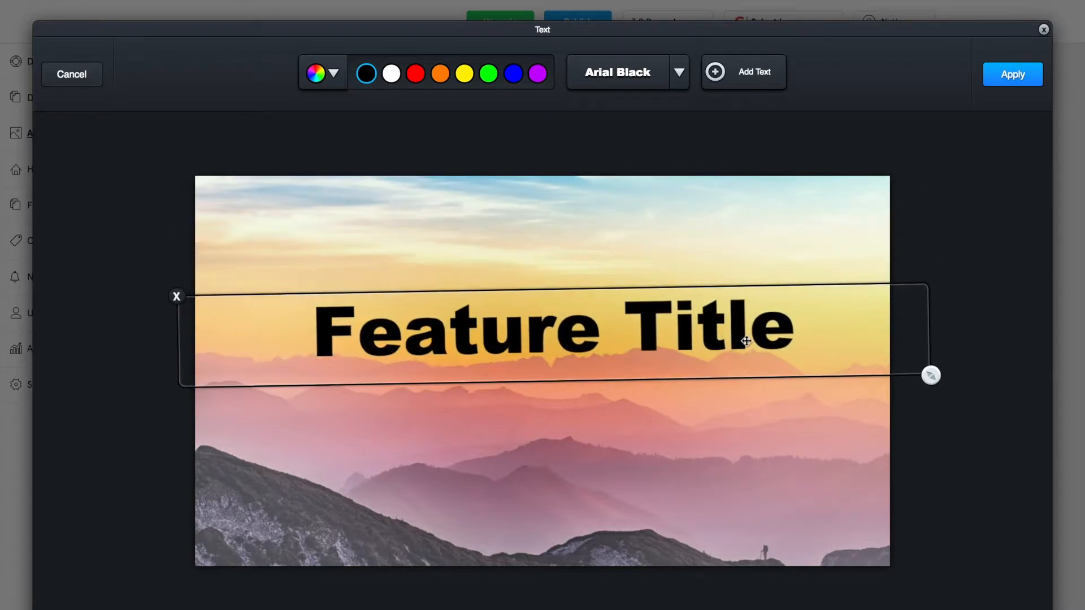
{"action": "left_click_drag", "start_coordinate": [928, 375], "coordinate": [928, 380]}
{"action": "left_click", "coordinate": [681, 84]}
{"action": "left_click", "coordinate": [682, 67]}
{"action": "left_click", "coordinate": [1023, 81]}
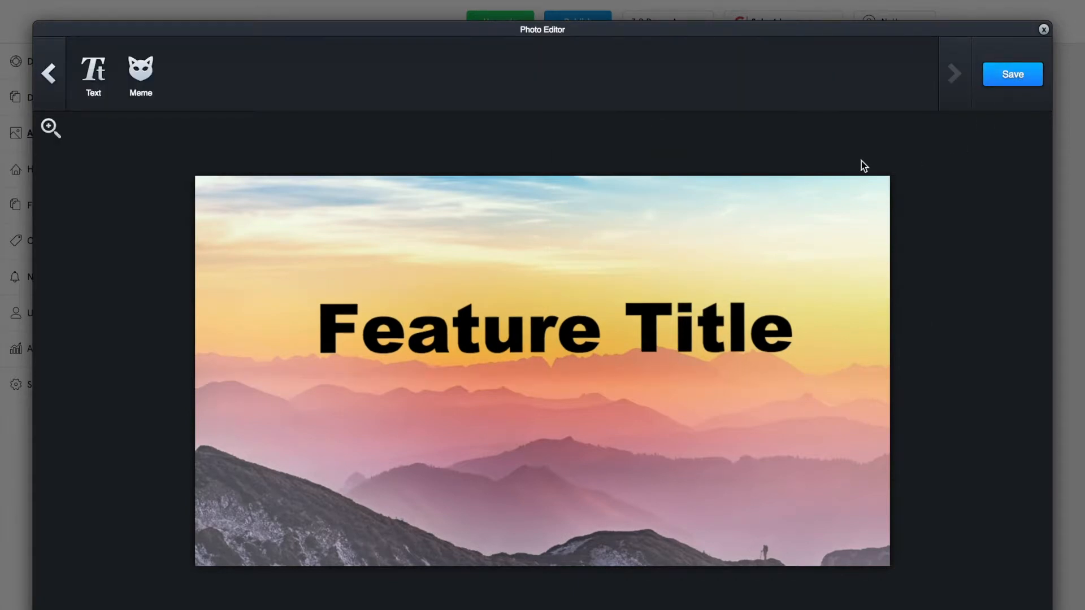
{"action": "left_click", "coordinate": [993, 80]}
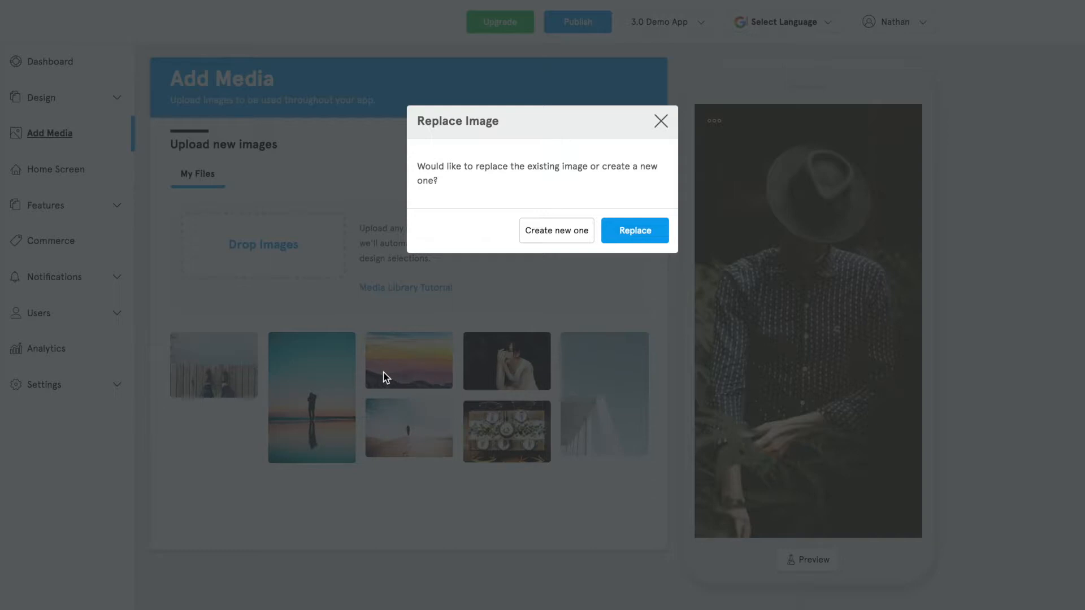
Save the edited sunset photo as a new image rather than replacing the original.
{"action": "left_click", "coordinate": [543, 231]}
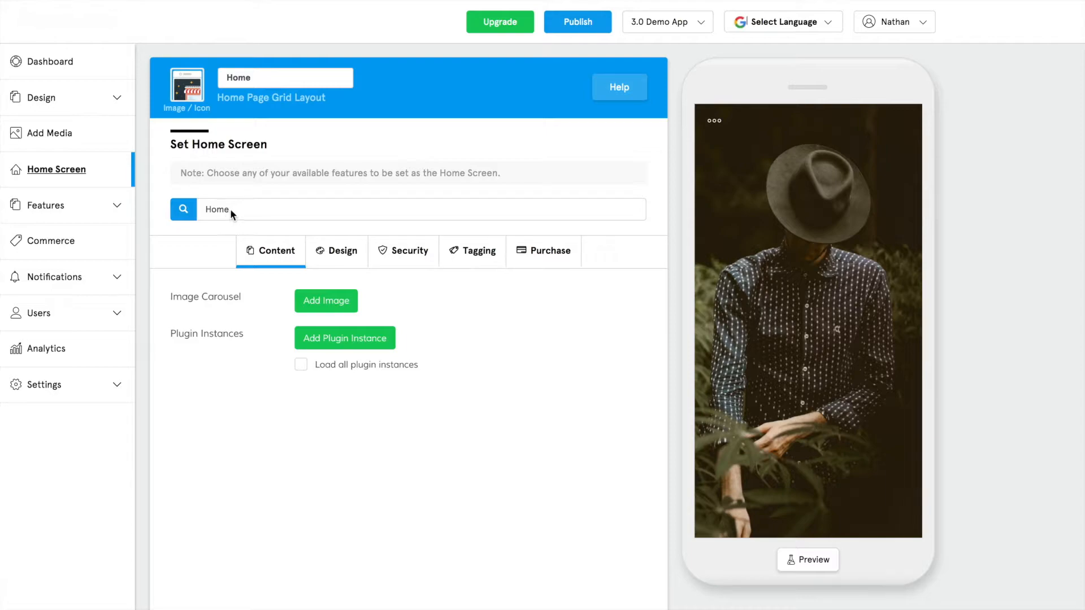
Browse the existing features, leave the name Home unchanged, and open the Design then Security tabs.
{"action": "left_click", "coordinate": [183, 209]}
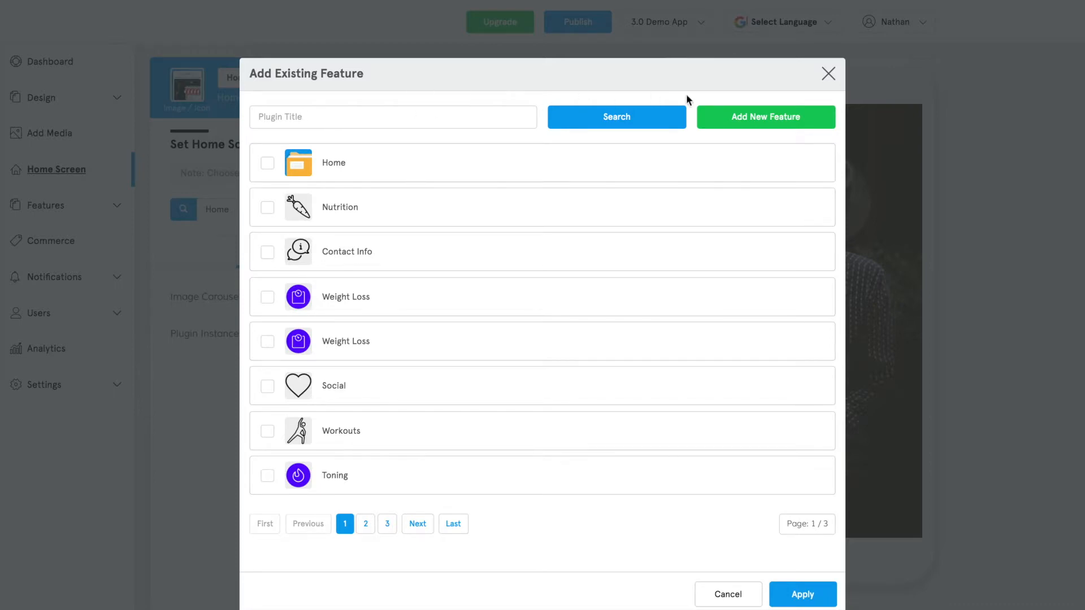
{"action": "left_click", "coordinate": [835, 76]}
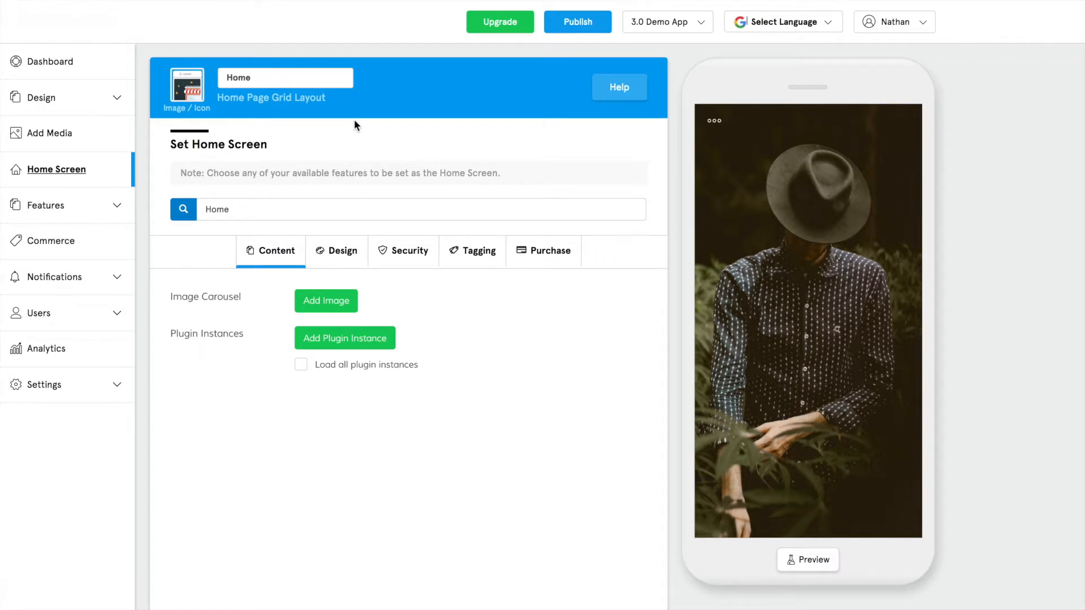
{"action": "mouse_move", "coordinate": [187, 97]}
{"action": "double_click", "coordinate": [237, 79]}
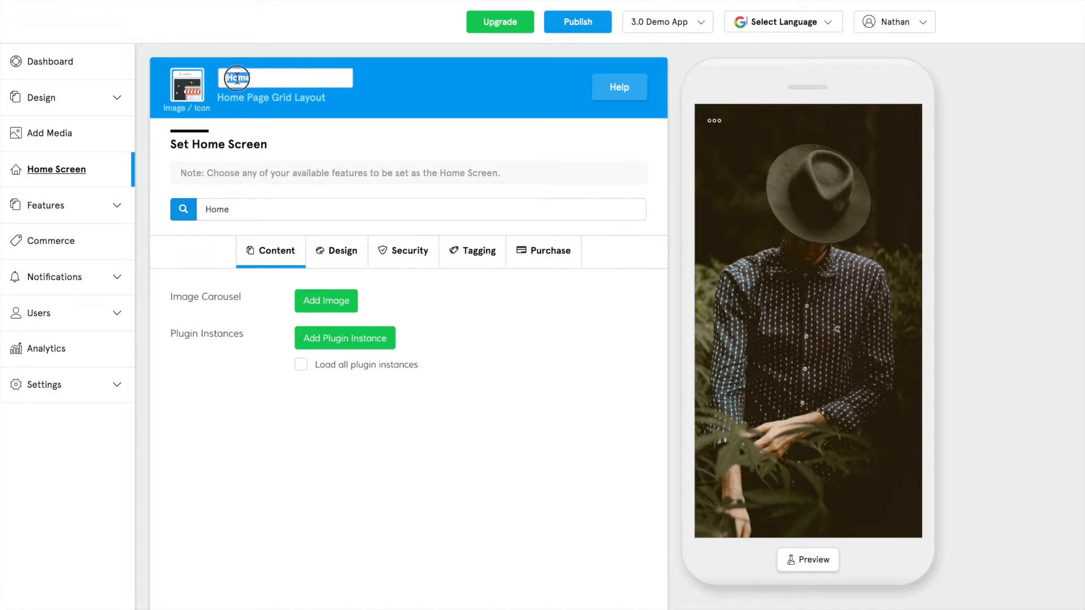
{"action": "left_click", "coordinate": [326, 101]}
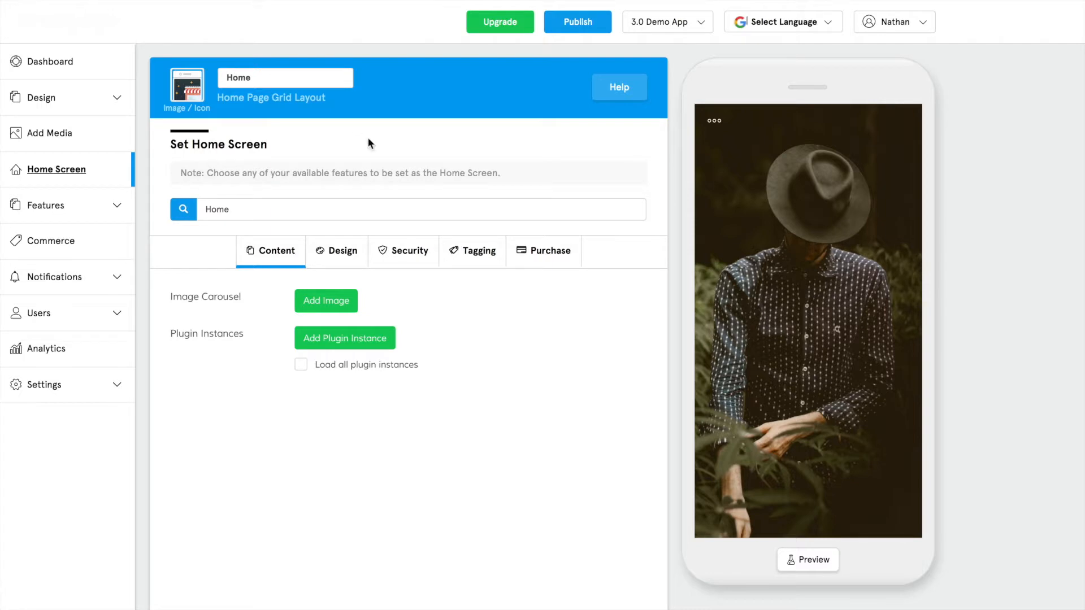
{"action": "left_click", "coordinate": [323, 256]}
{"action": "left_click", "coordinate": [389, 254]}
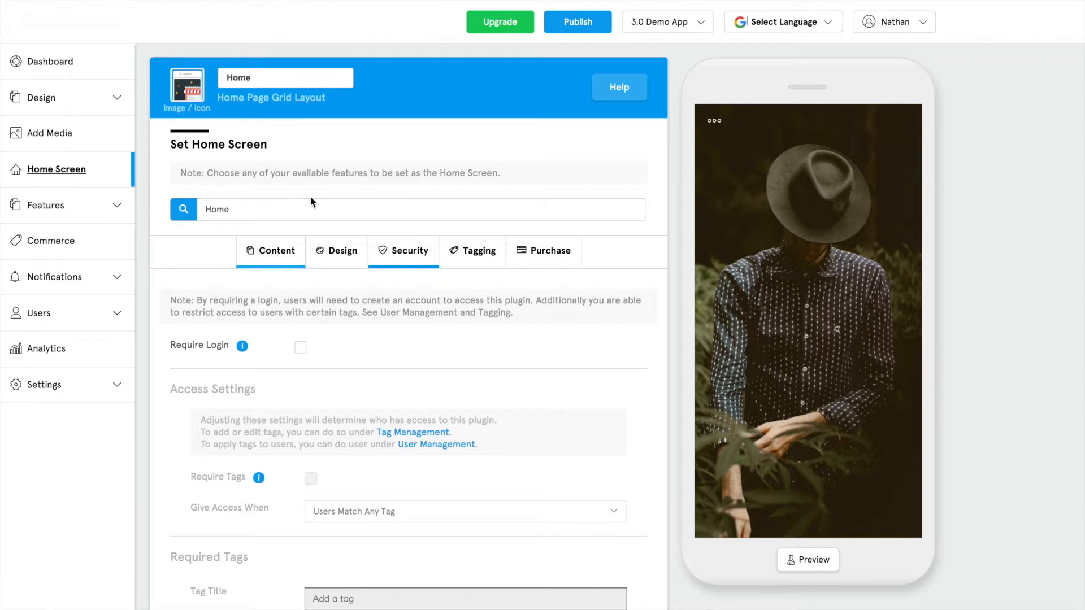
Return to the home screen's Content settings.
{"action": "left_click", "coordinate": [283, 249]}
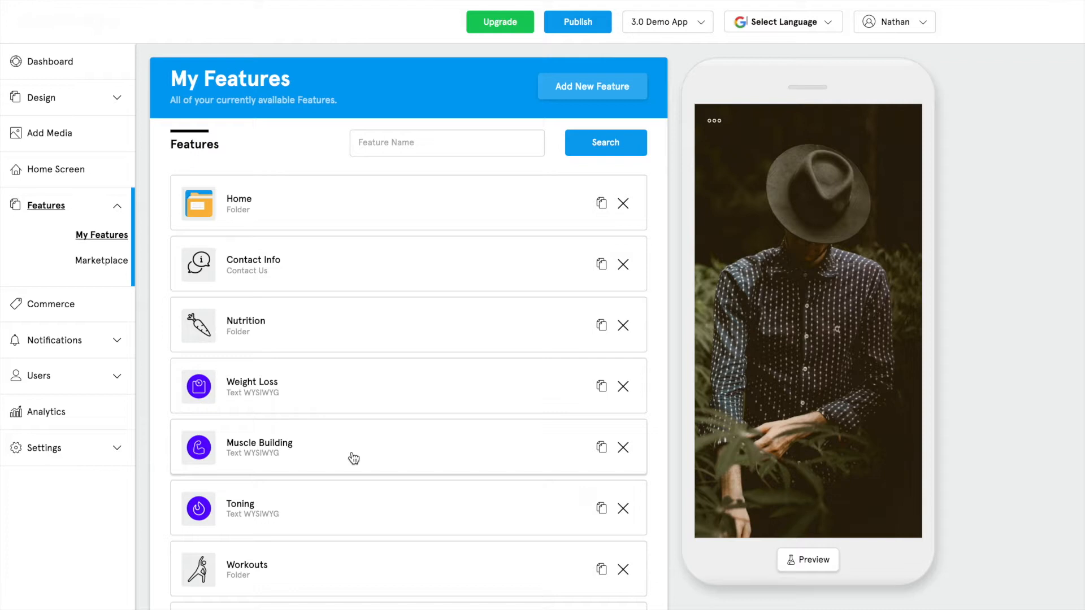
Begin cloning Muscle Building with the title 'Title', then cancel without creating the clone.
{"action": "left_click", "coordinate": [603, 450]}
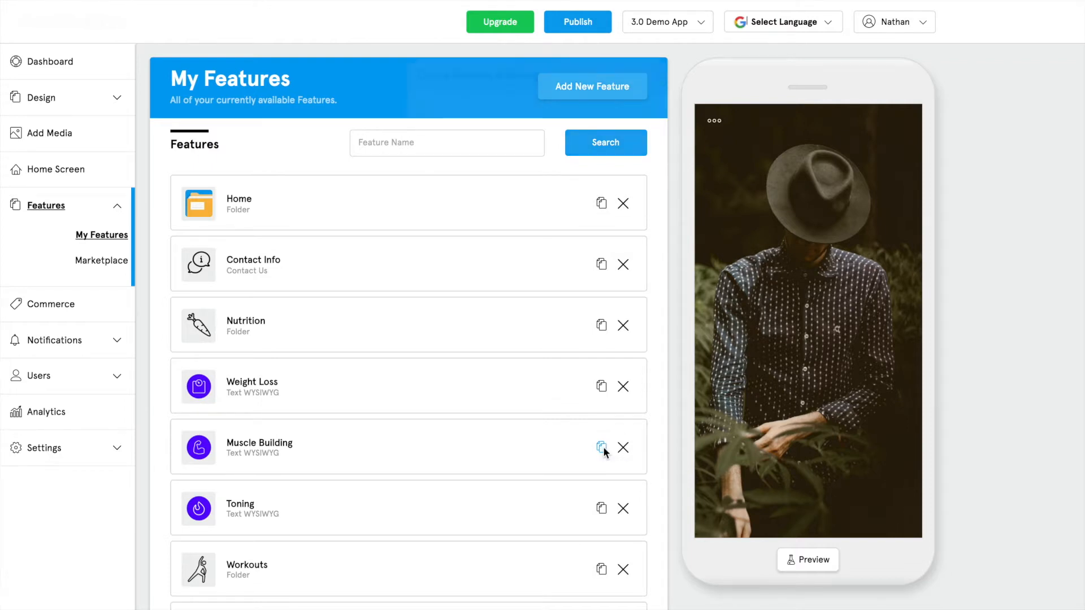
{"action": "left_click", "coordinate": [502, 188]}
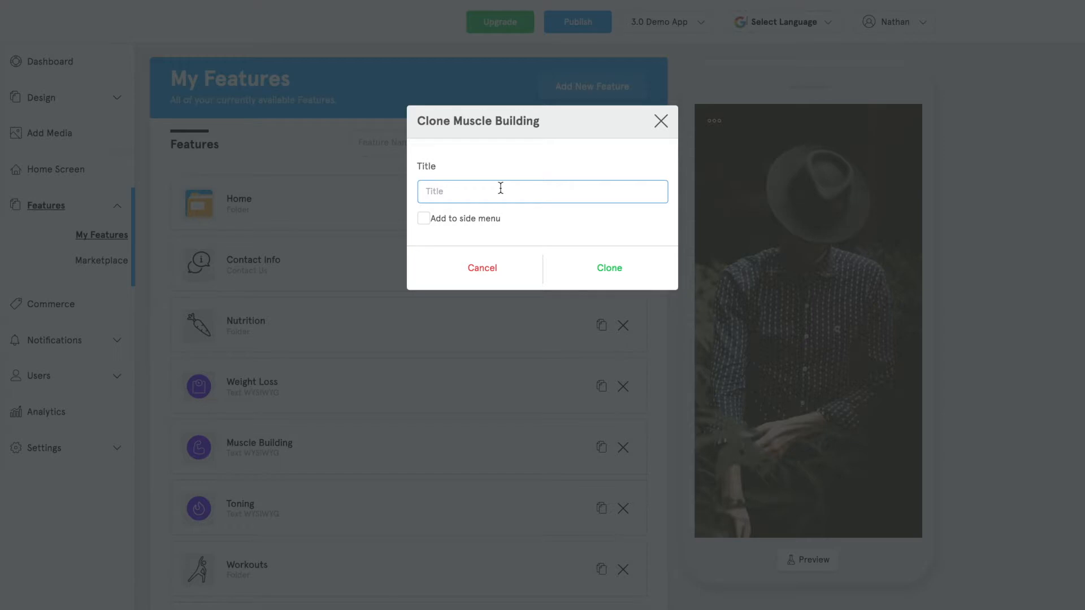
{"action": "type", "text": "Title"}
{"action": "left_click", "coordinate": [662, 122]}
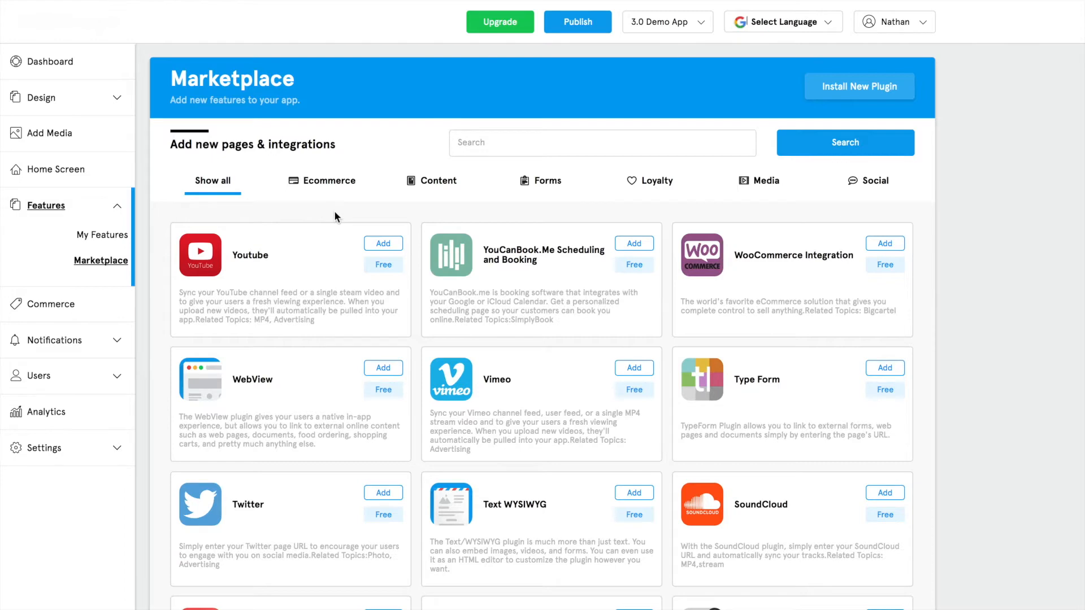
{"action": "left_click", "coordinate": [329, 187]}
{"action": "left_click", "coordinate": [422, 181]}
{"action": "left_click", "coordinate": [565, 190]}
{"action": "left_click", "coordinate": [627, 188]}
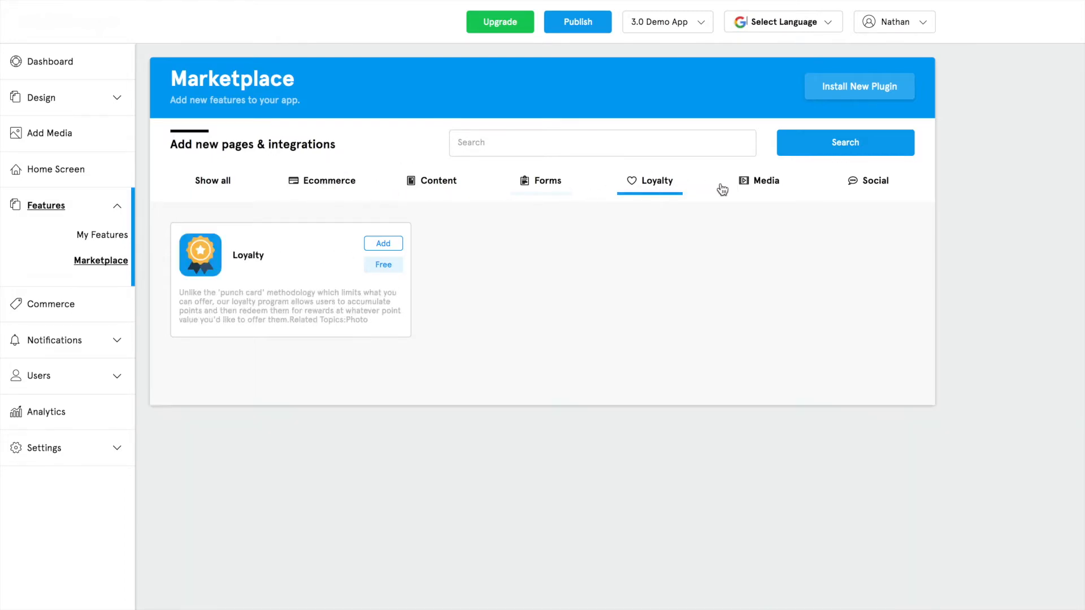
{"action": "left_click", "coordinate": [789, 185]}
{"action": "left_click", "coordinate": [876, 188]}
{"action": "left_click", "coordinate": [214, 184]}
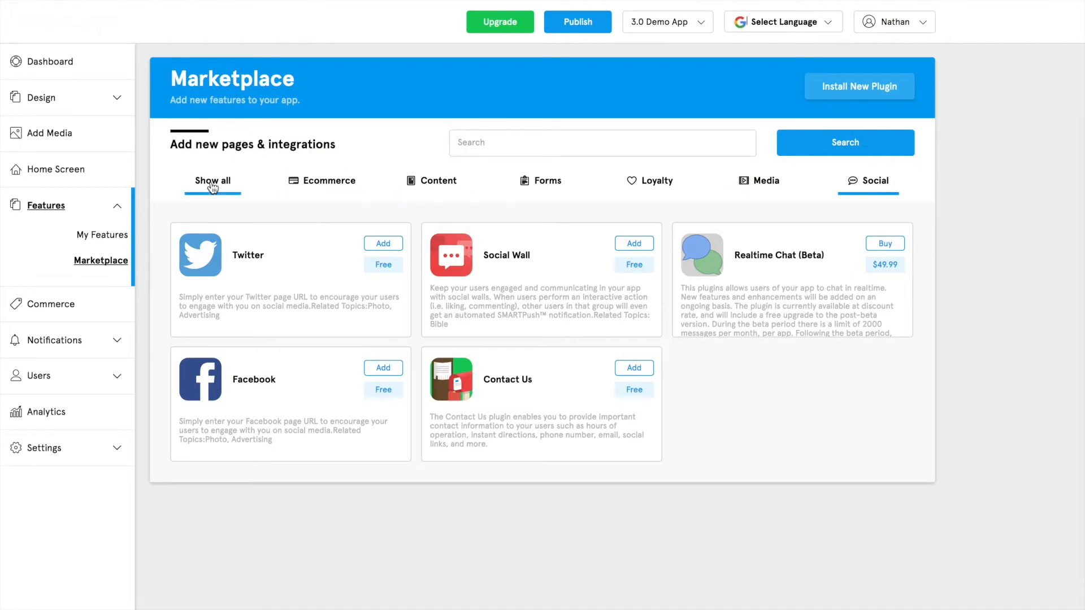
{"action": "left_click", "coordinate": [484, 144]}
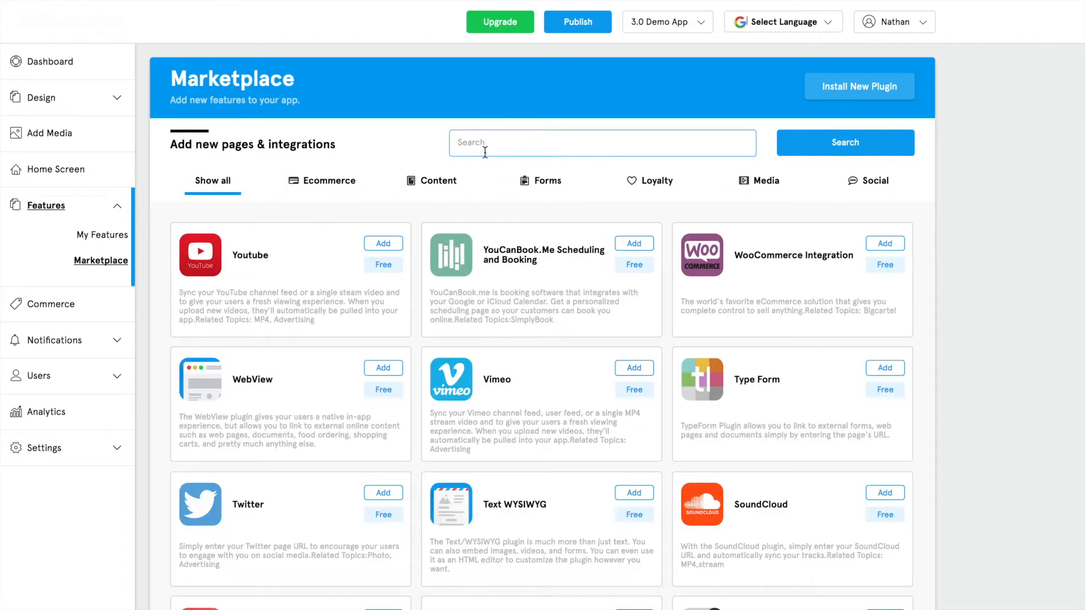
{"action": "left_click", "coordinate": [762, 186]}
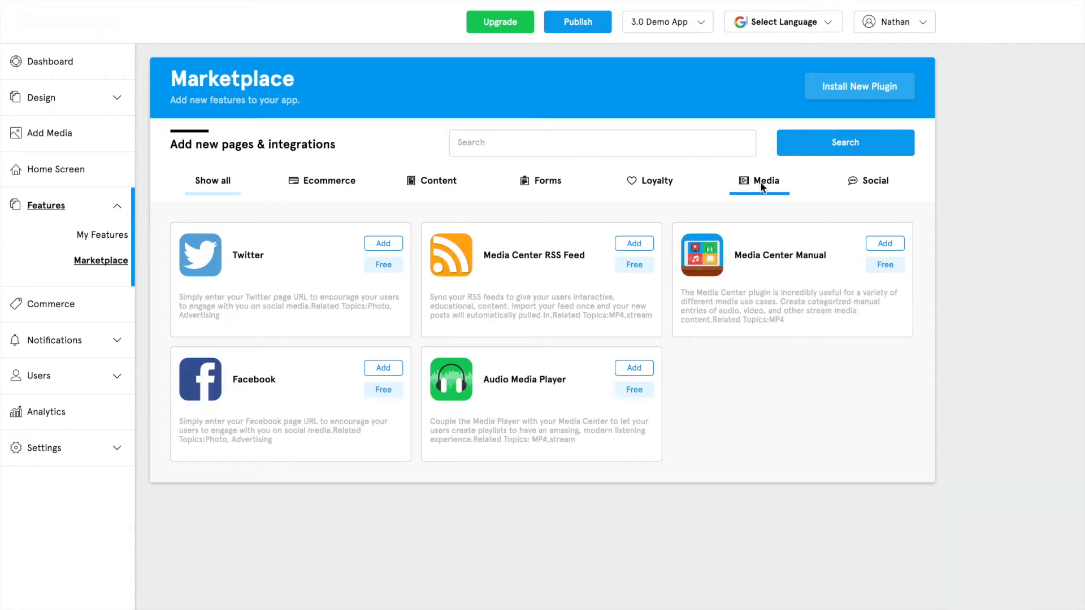
{"action": "left_click", "coordinate": [534, 151]}
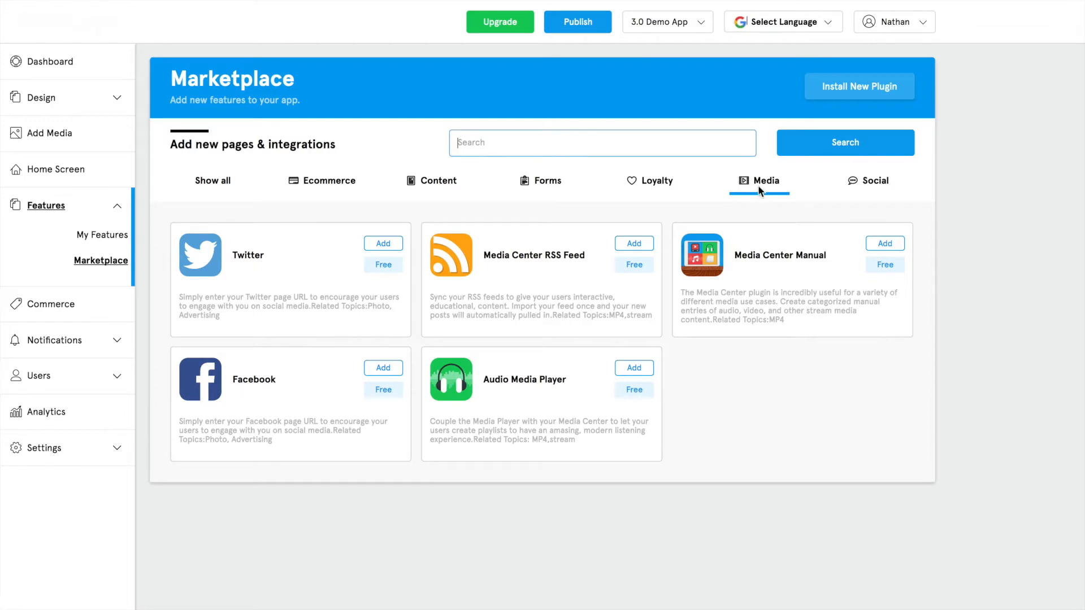
{"action": "left_click", "coordinate": [213, 181]}
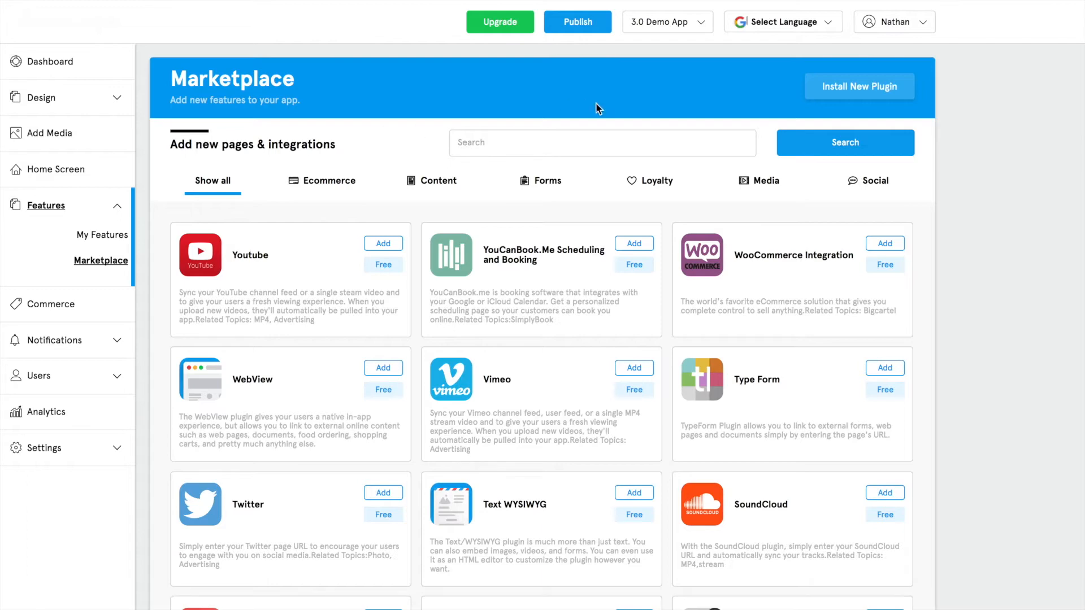
Open the Install New Plugin prompt and dismiss it without installing anything.
{"action": "left_click", "coordinate": [848, 90]}
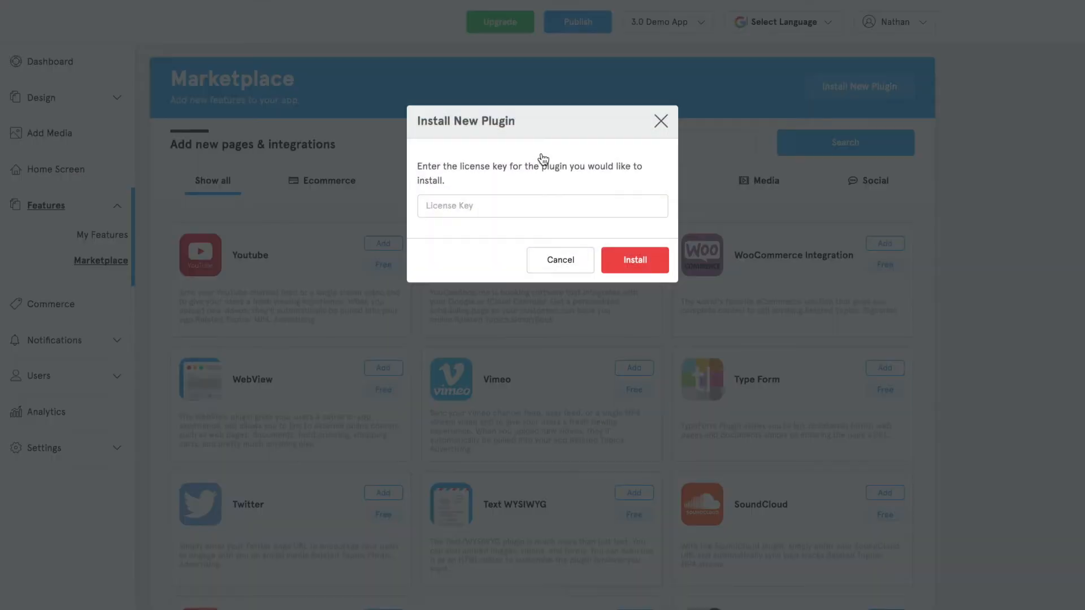
{"action": "left_click", "coordinate": [659, 122]}
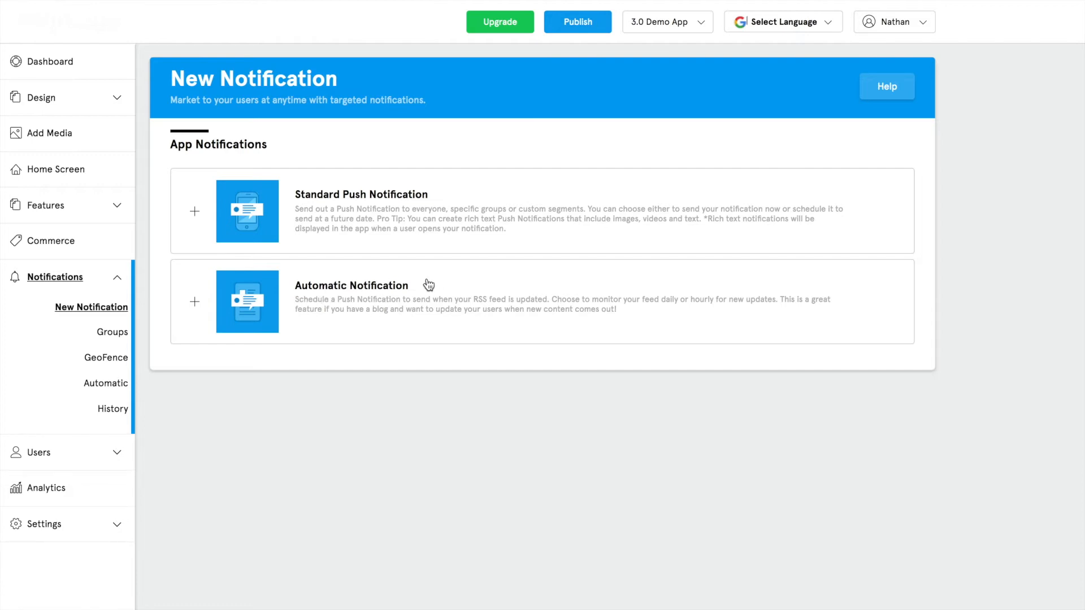
Start a Standard Push Notification and try targeting Groups, then a Custom Segment.
{"action": "left_click", "coordinate": [356, 205]}
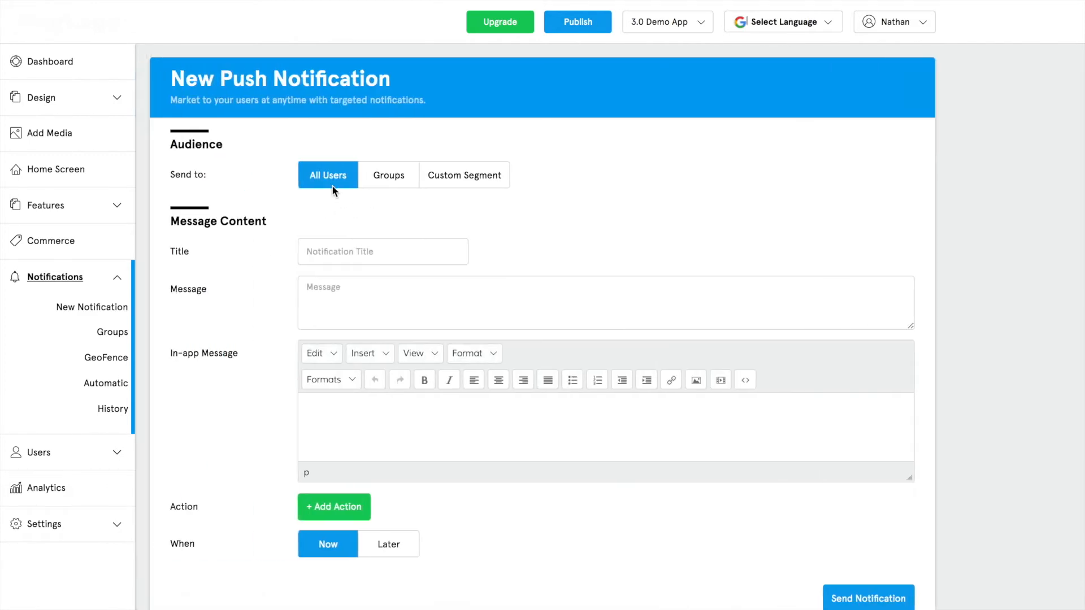
{"action": "left_click", "coordinate": [383, 179]}
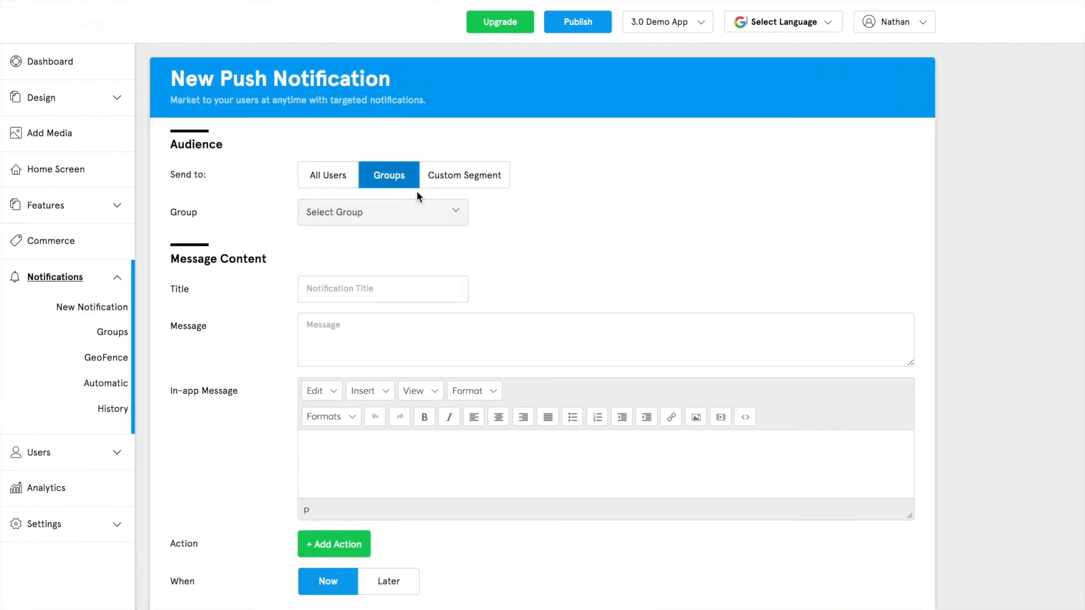
{"action": "left_click", "coordinate": [438, 184]}
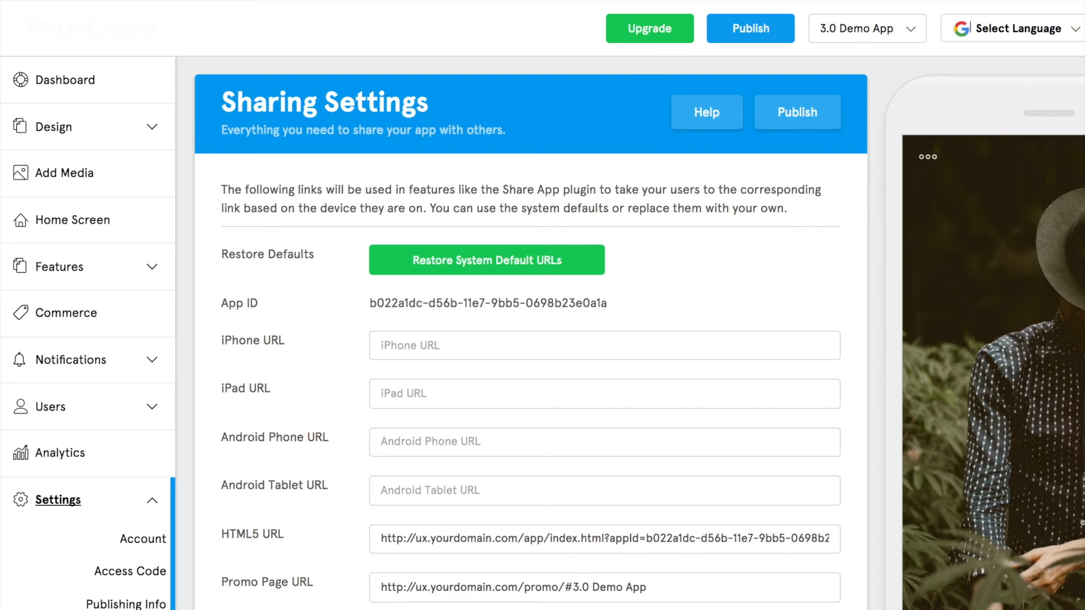
Select the entire HTML5 share URL in its field.
{"action": "left_click", "coordinate": [404, 540]}
{"action": "key", "text": "ctrl+a"}
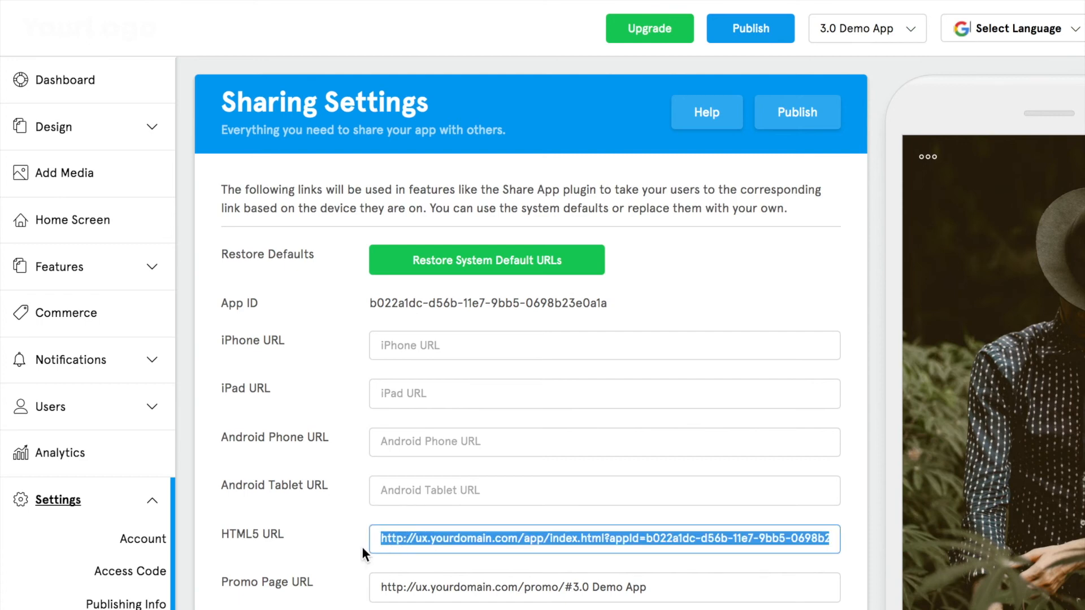